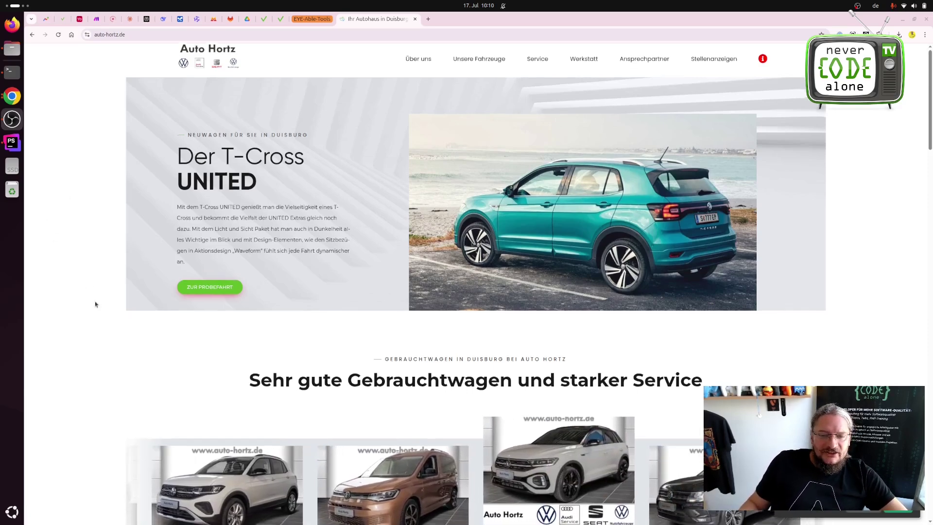
scroll(95, 303, down, 3)
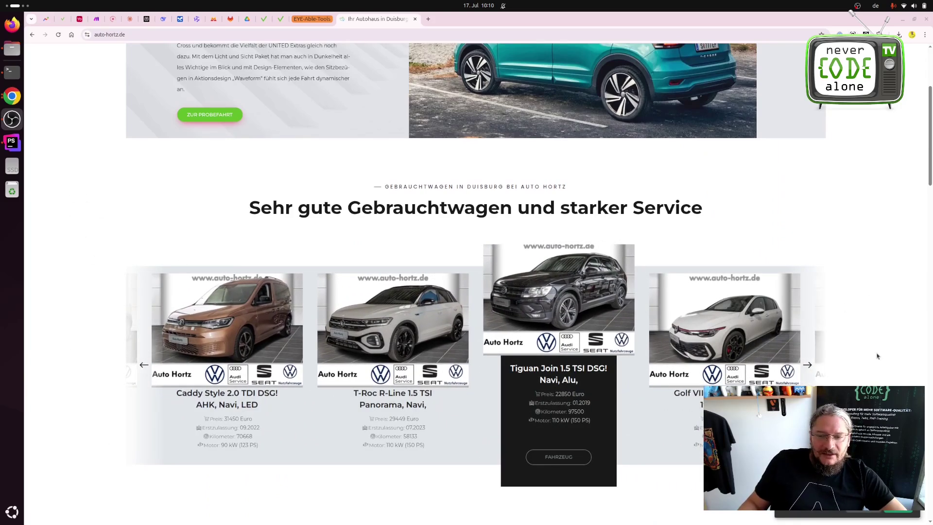
scroll(877, 357, down, 3)
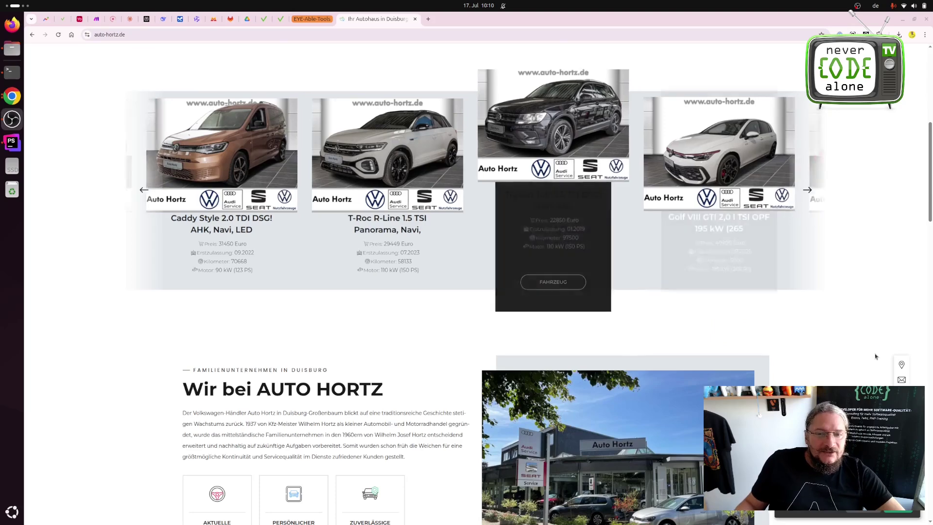
scroll(877, 356, up, 2)
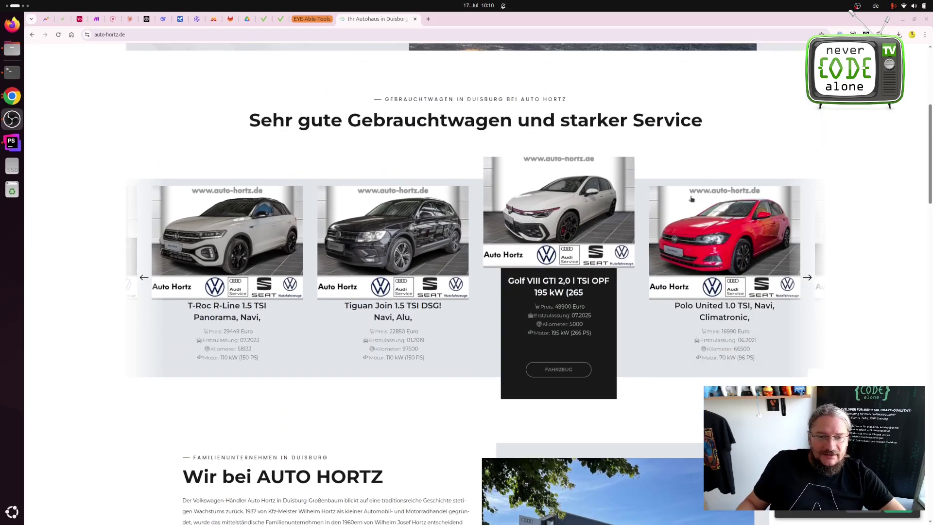
mouse_move(226, 208)
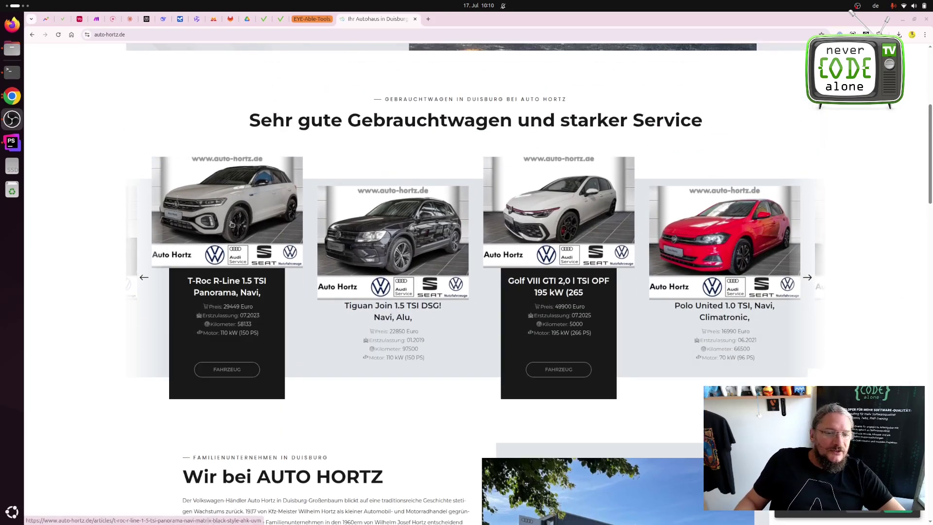
Step: Open the used T-Roc R-Line car's detail page and view its Spezifikation tab
click(231, 225)
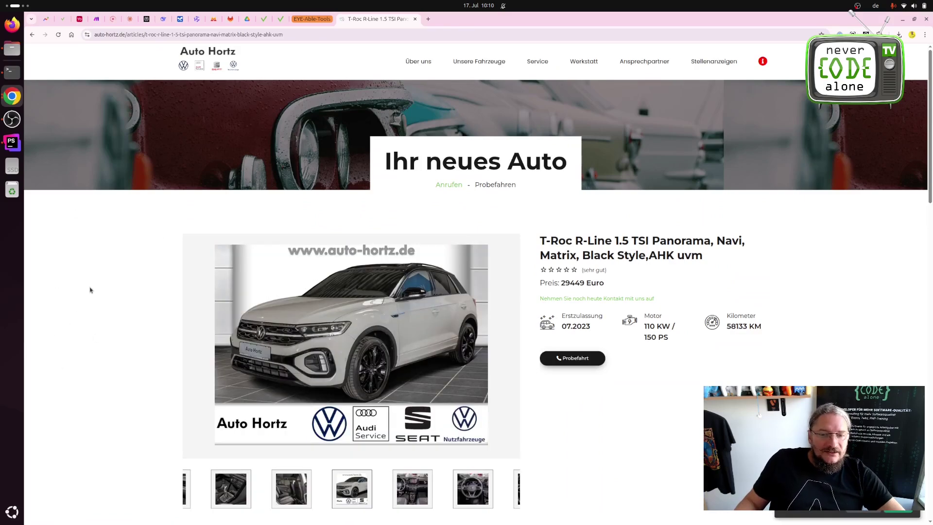
scroll(143, 327, down, 3)
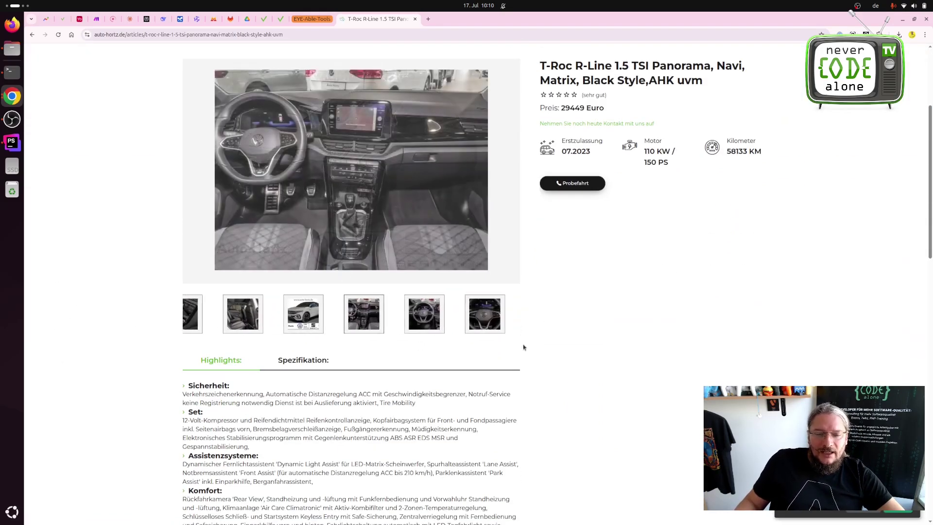
scroll(531, 372, down, 3)
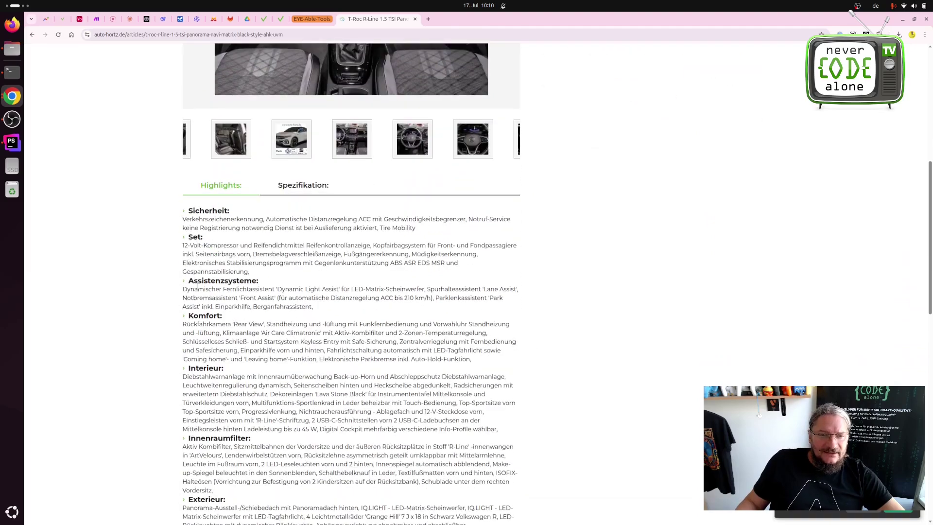
scroll(218, 303, down, 2)
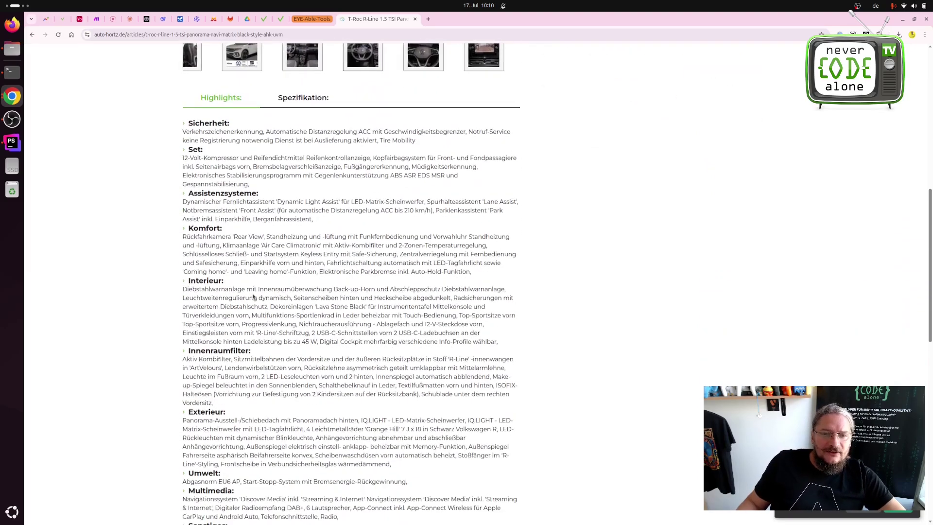
click(297, 103)
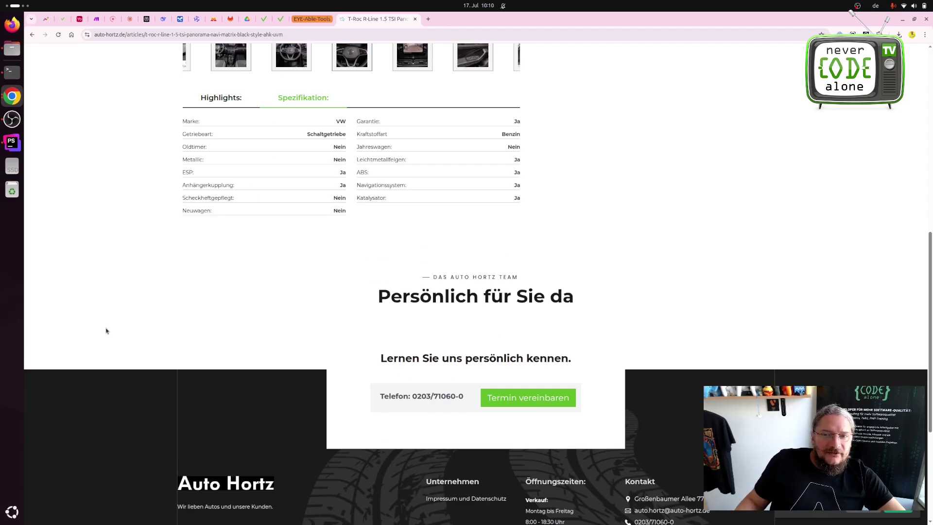
scroll(109, 332, up, 3)
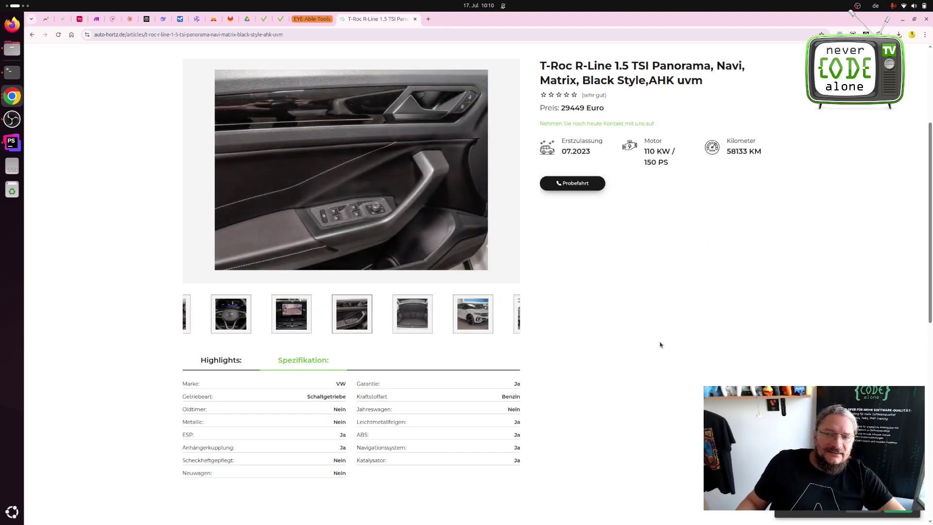
scroll(642, 350, down, 2)
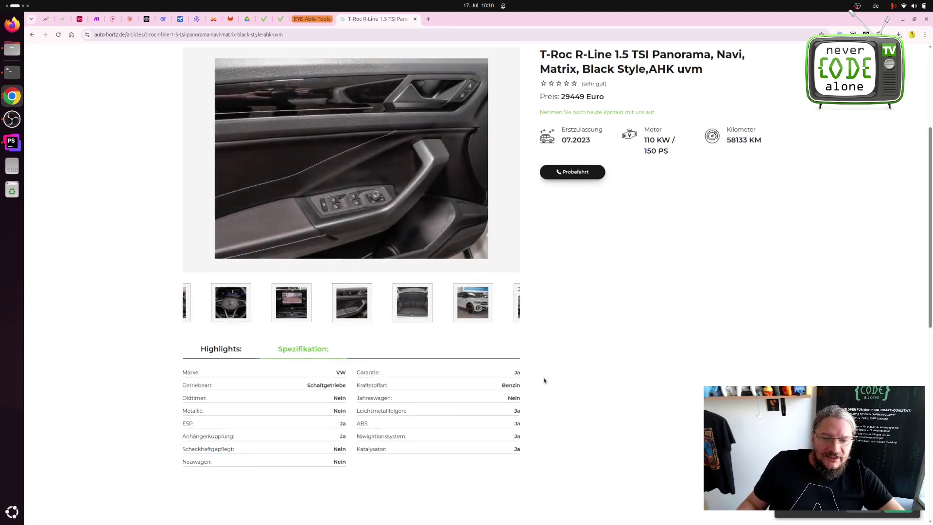
Step: Switch from Chrome to PhpStorm, where ArticleImportCommand.php is open
key(alt+Tab)
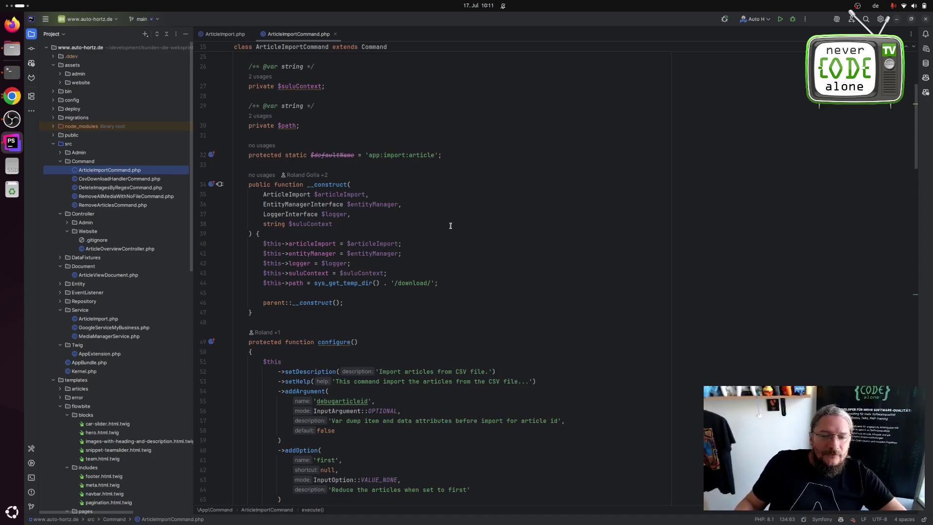
scroll(499, 227, down, 3)
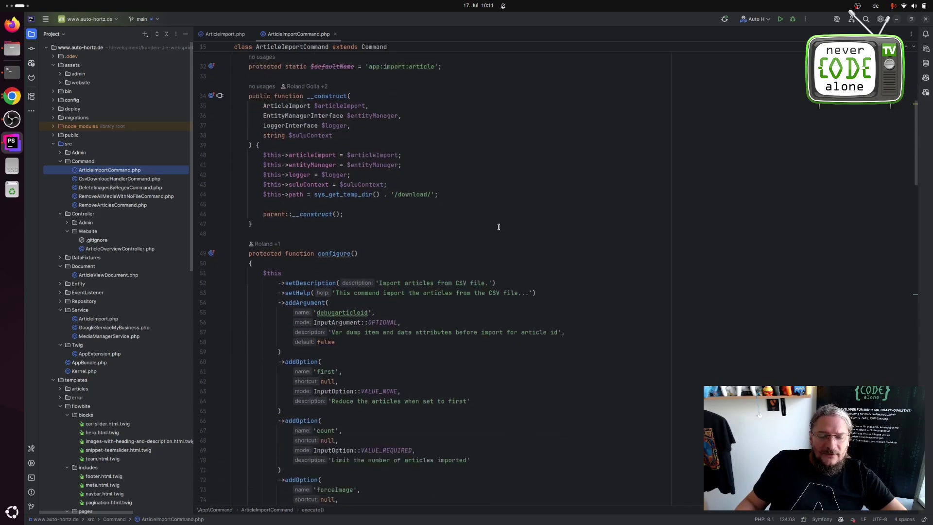
scroll(499, 227, down, 3)
scroll(552, 246, down, 2)
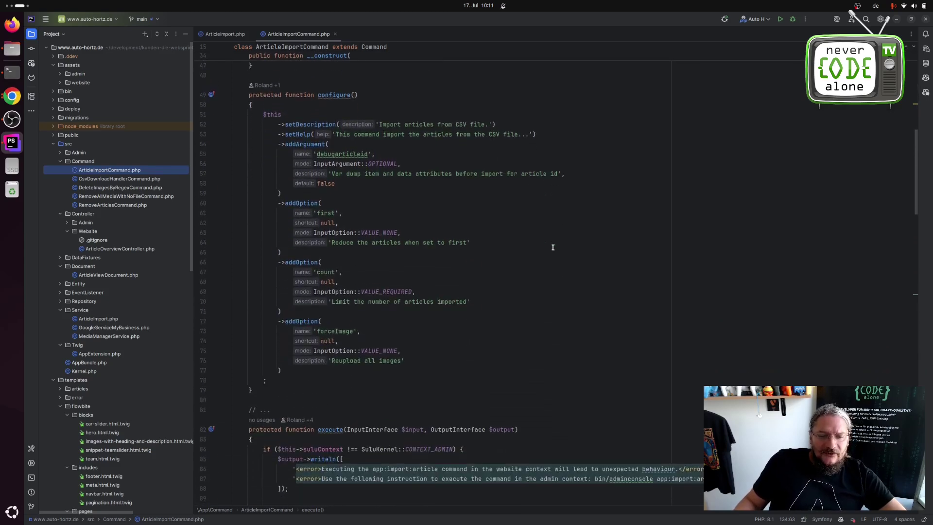
scroll(552, 247, down, 5)
scroll(553, 247, down, 1)
scroll(553, 248, down, 3)
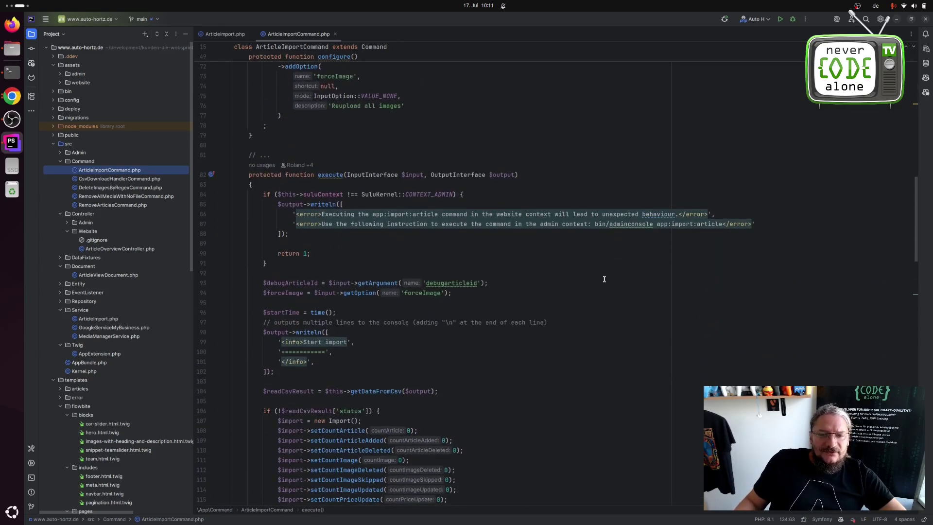
scroll(603, 278, down, 2)
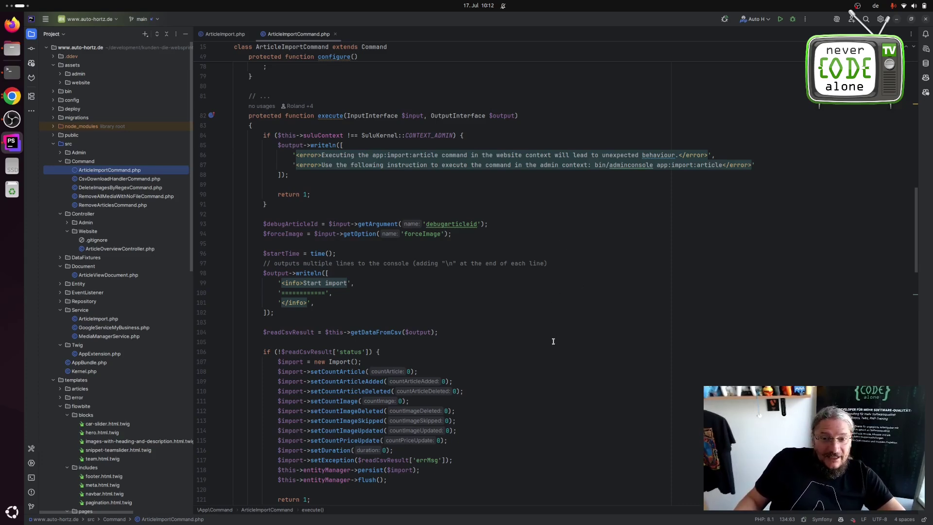
scroll(553, 342, down, 2)
scroll(540, 308, down, 5)
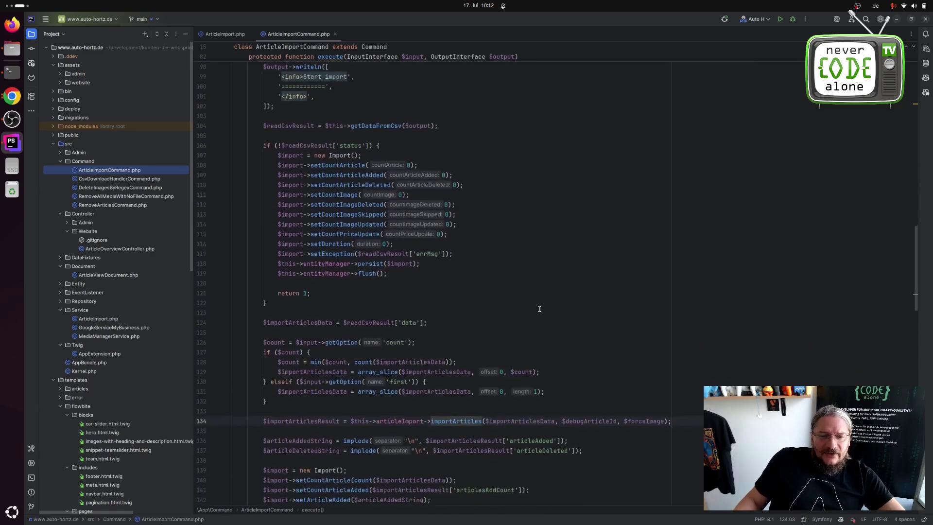
scroll(540, 309, down, 1)
scroll(540, 308, down, 3)
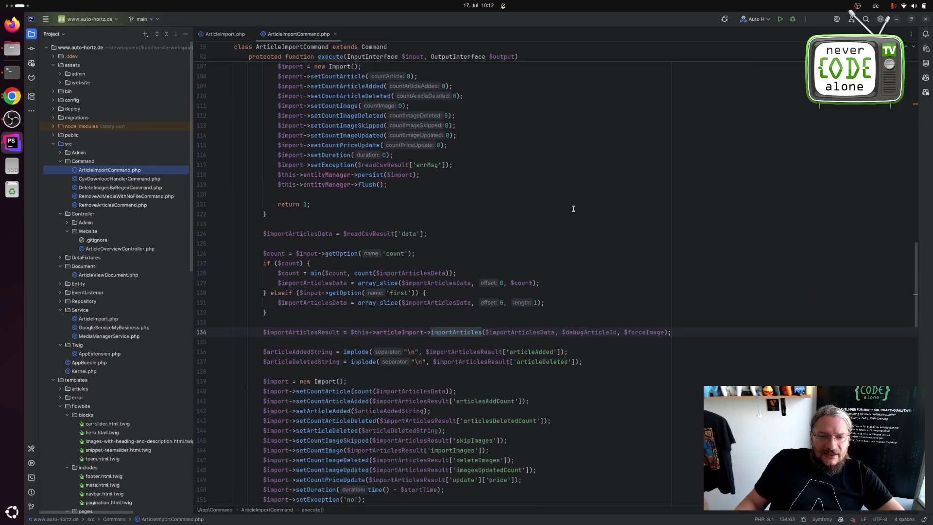
scroll(573, 209, down, 3)
scroll(573, 208, down, 1)
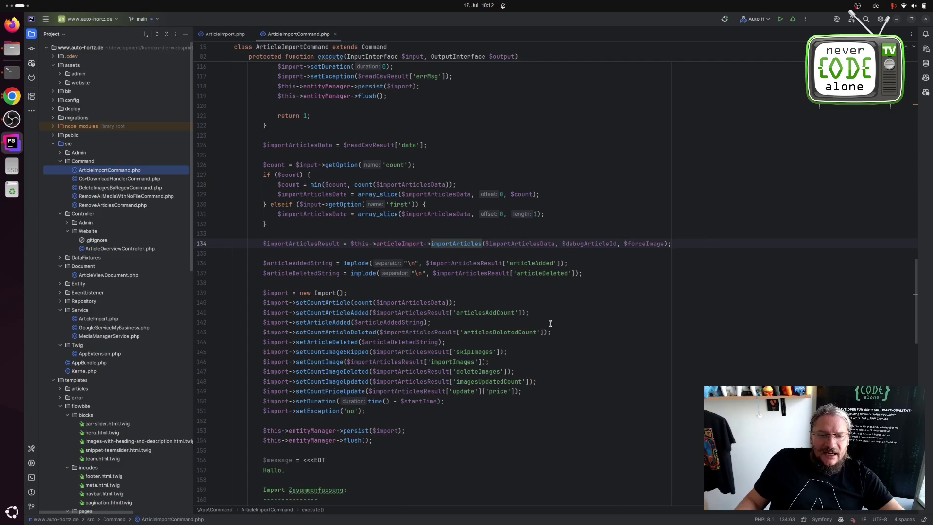
scroll(595, 318, down, 3)
scroll(616, 304, down, 1)
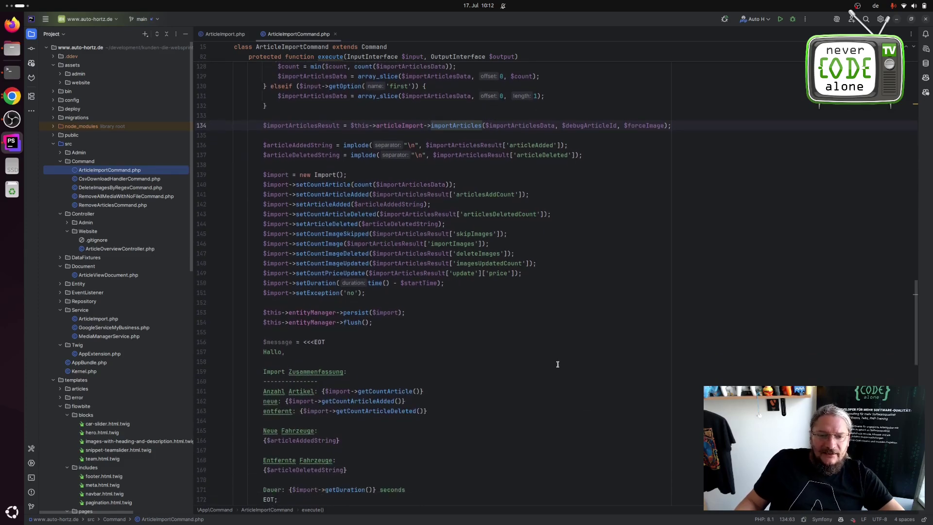
scroll(556, 364, down, 3)
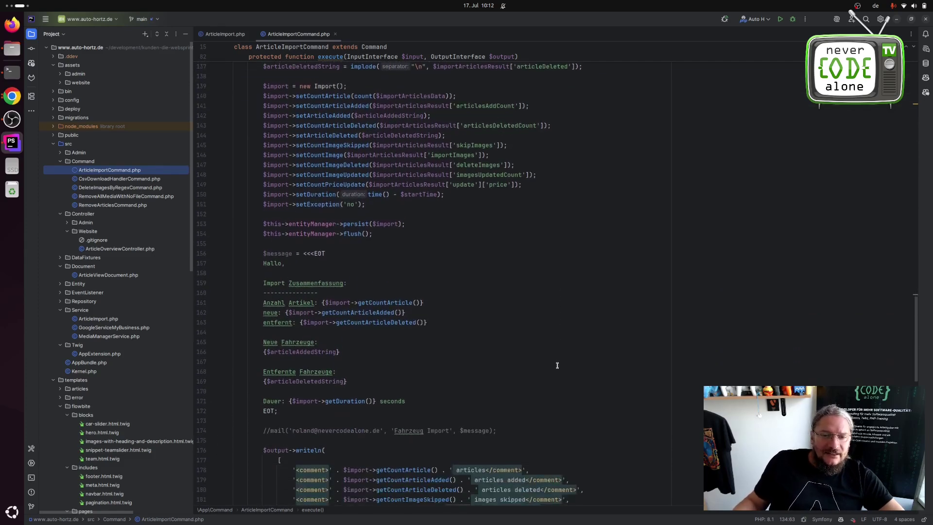
scroll(501, 341, down, 3)
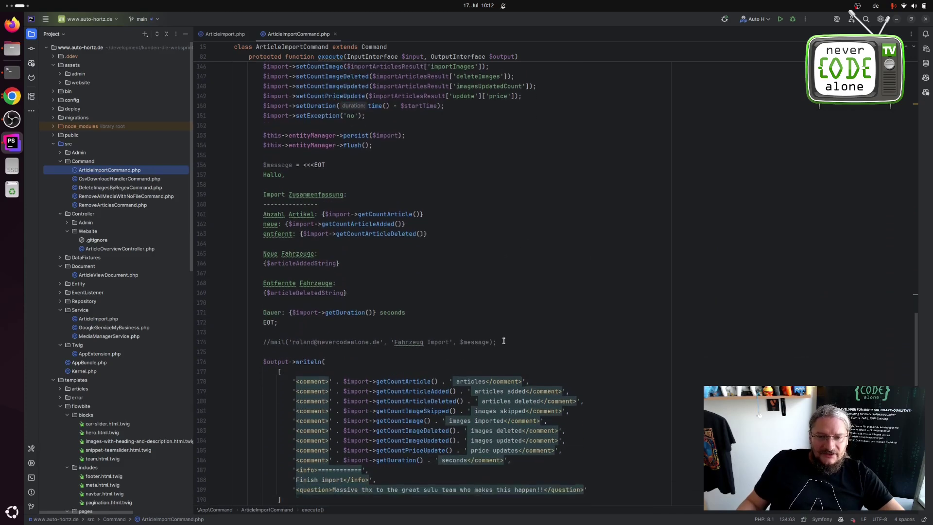
scroll(508, 338, down, 6)
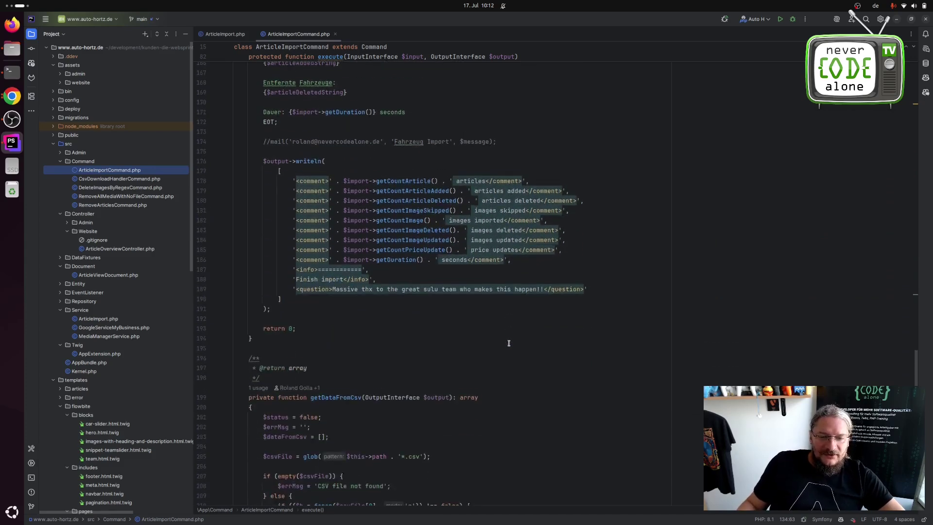
scroll(510, 343, down, 2)
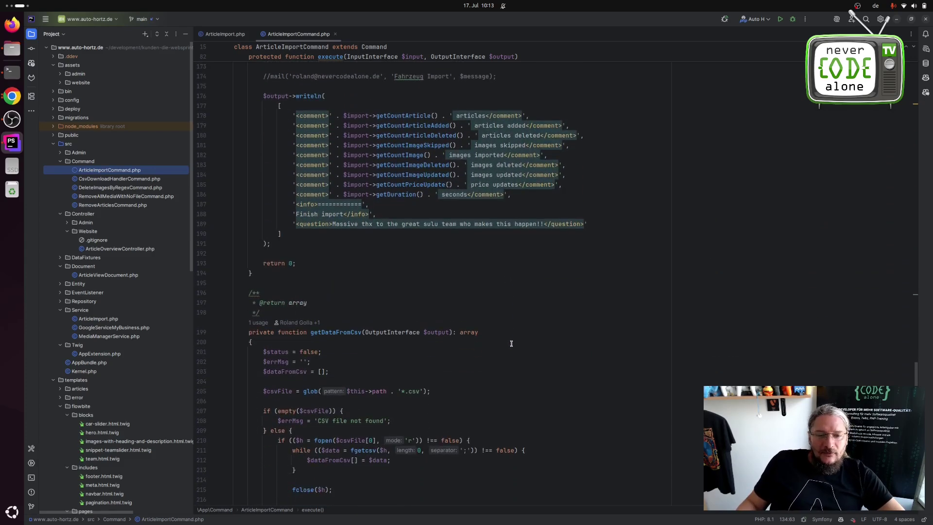
scroll(511, 344, down, 2)
scroll(511, 344, down, 4)
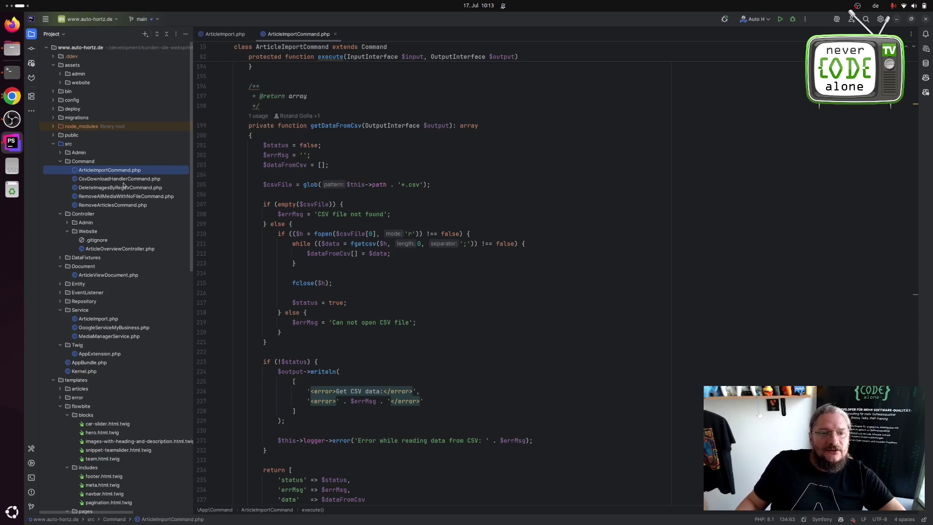
scroll(474, 355, down, 3)
scroll(474, 354, down, 2)
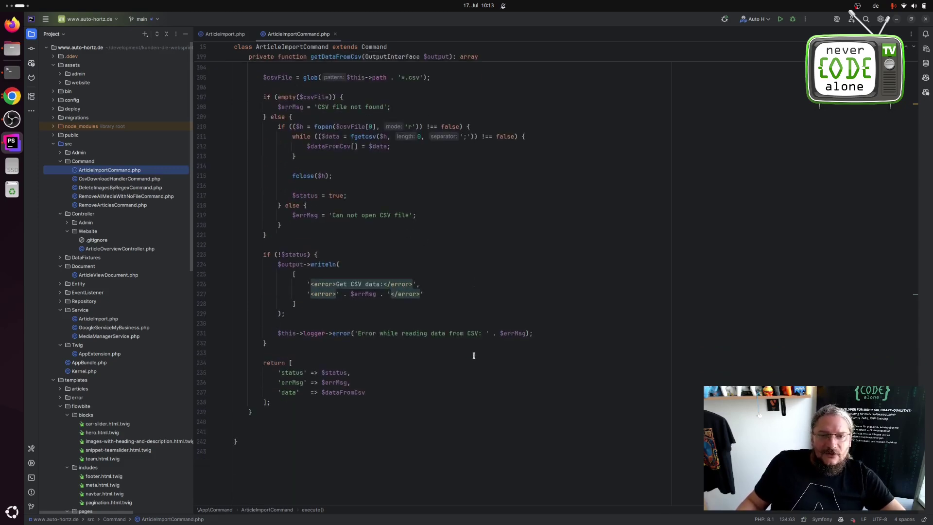
scroll(474, 355, up, 8)
scroll(475, 355, up, 5)
scroll(474, 355, up, 5)
scroll(471, 355, up, 3)
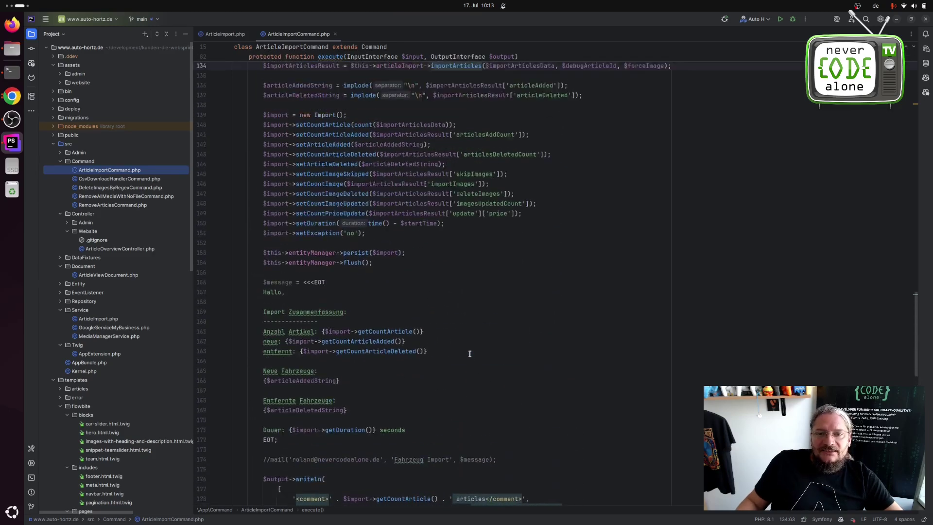
scroll(499, 353, up, 5)
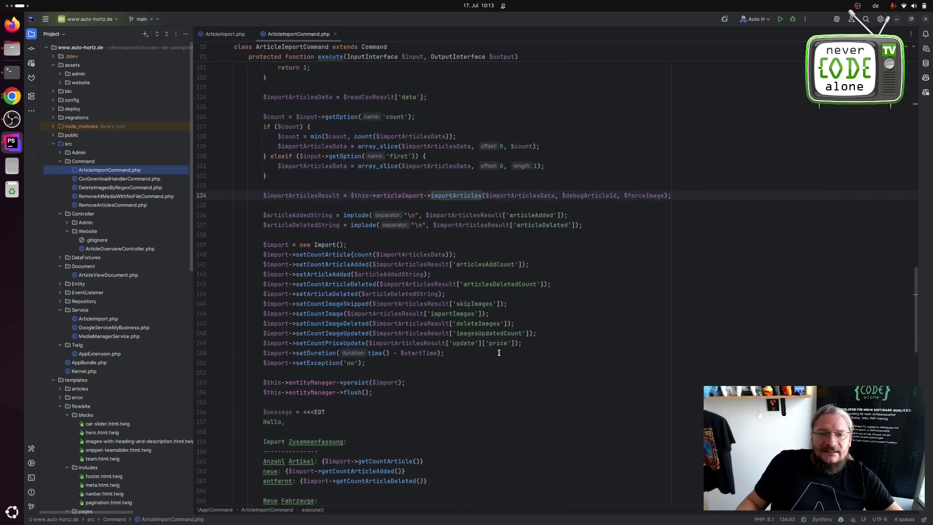
ctrl+click(450, 196)
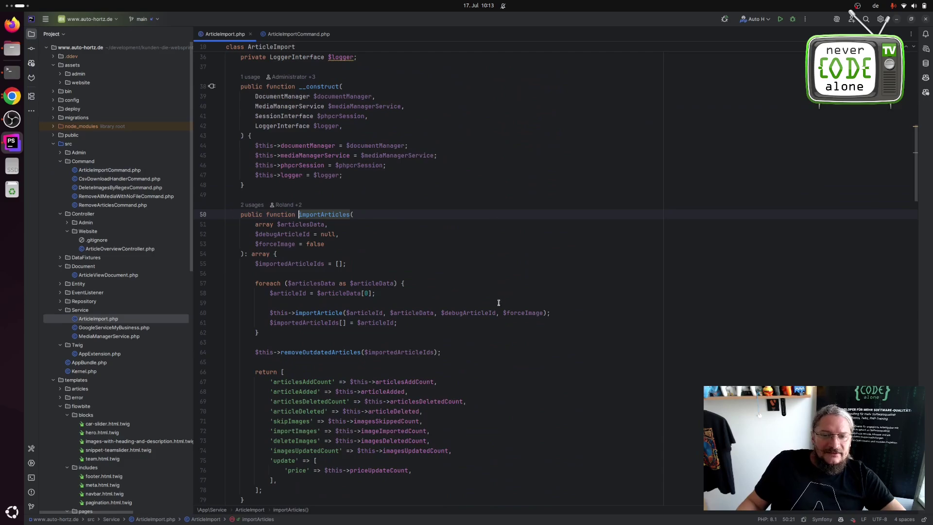
scroll(499, 295, down, 3)
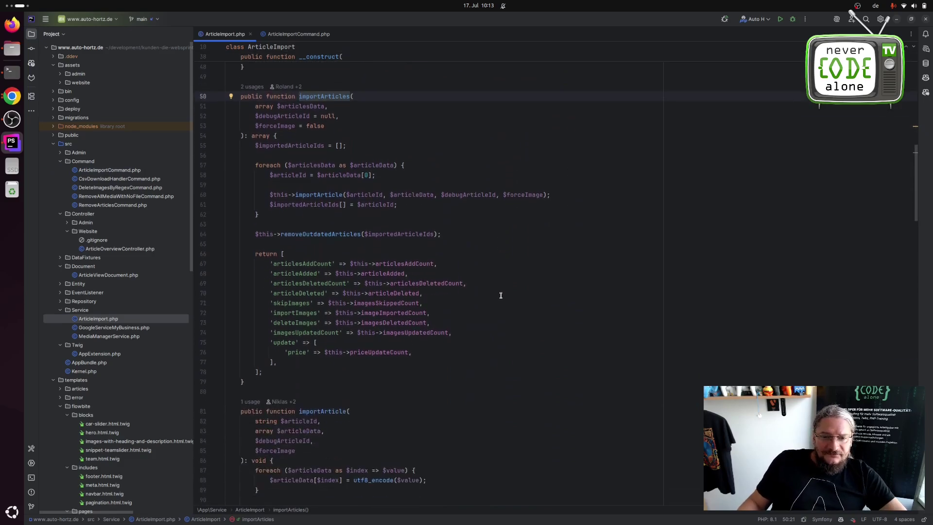
scroll(499, 296, down, 5)
scroll(500, 296, down, 5)
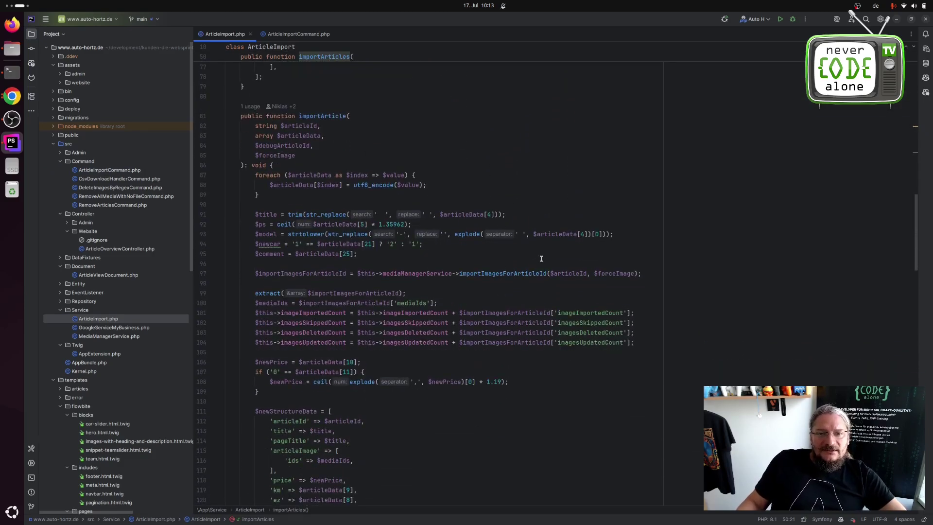
scroll(541, 258, down, 3)
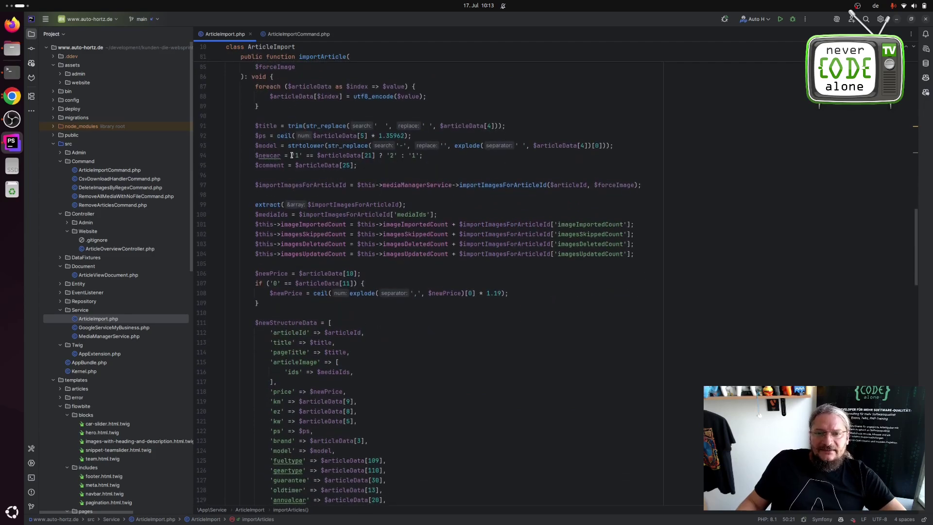
scroll(697, 229, down, 1)
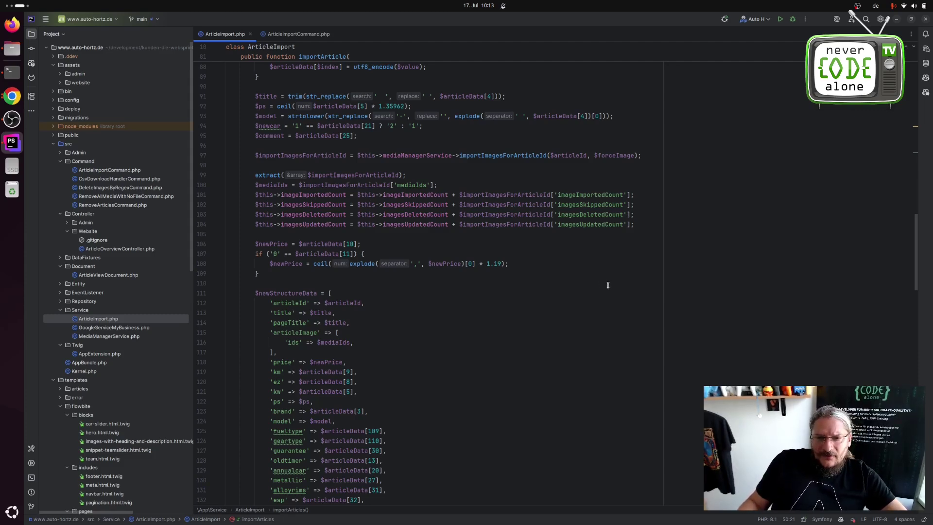
scroll(576, 306, down, 1)
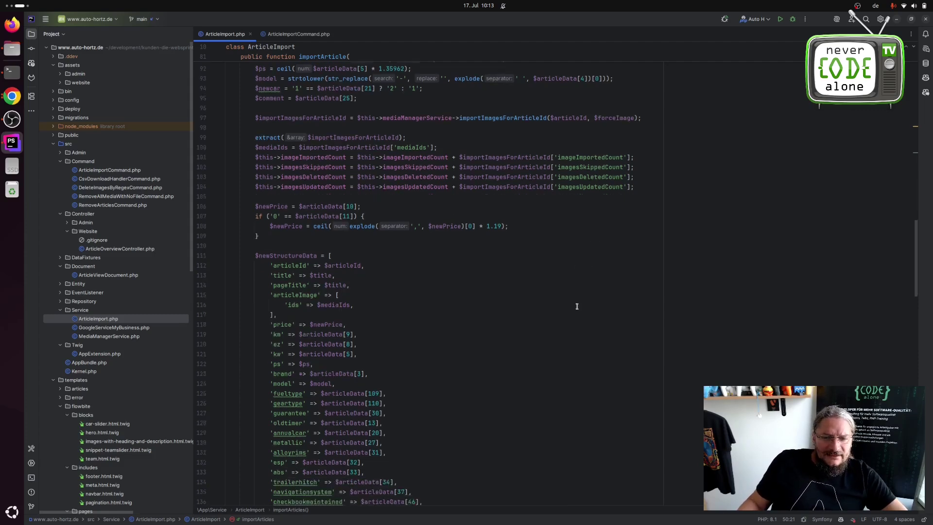
scroll(577, 305, down, 4)
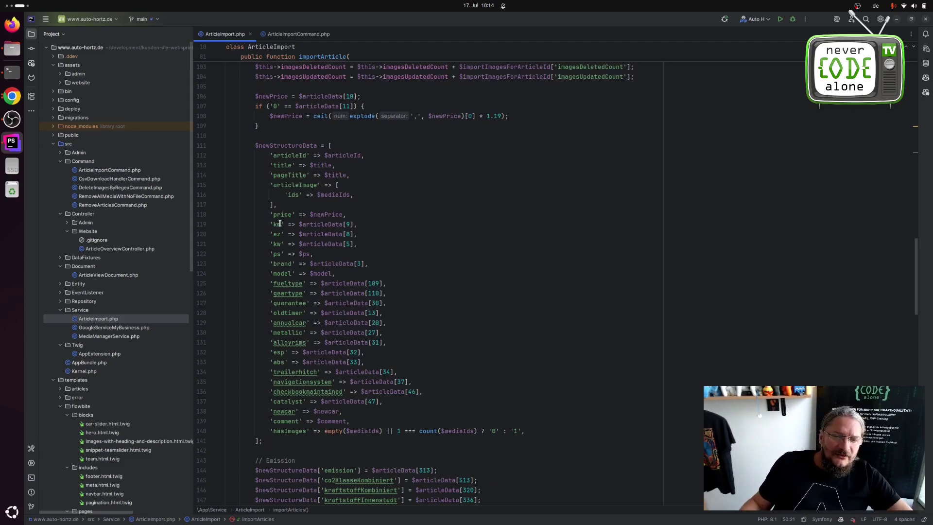
scroll(456, 318, down, 2)
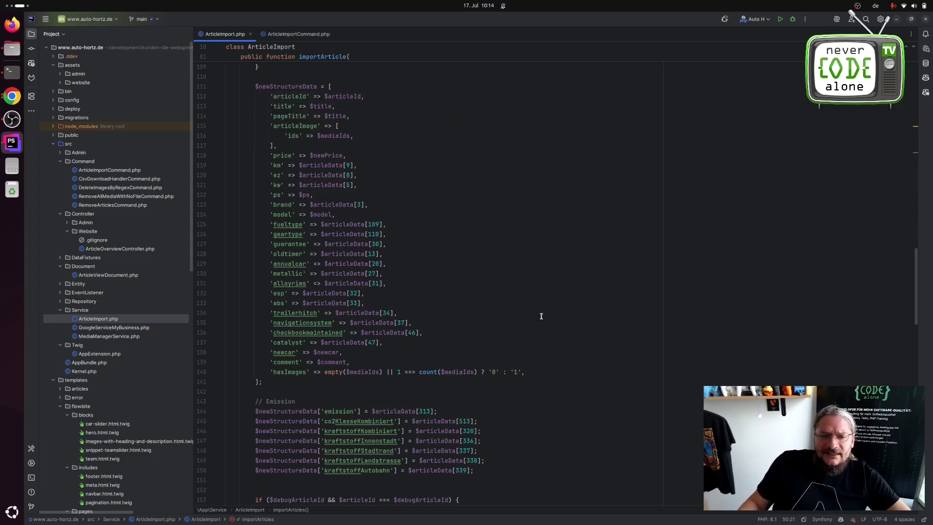
scroll(541, 316, down, 2)
scroll(541, 315, down, 3)
scroll(541, 316, down, 1)
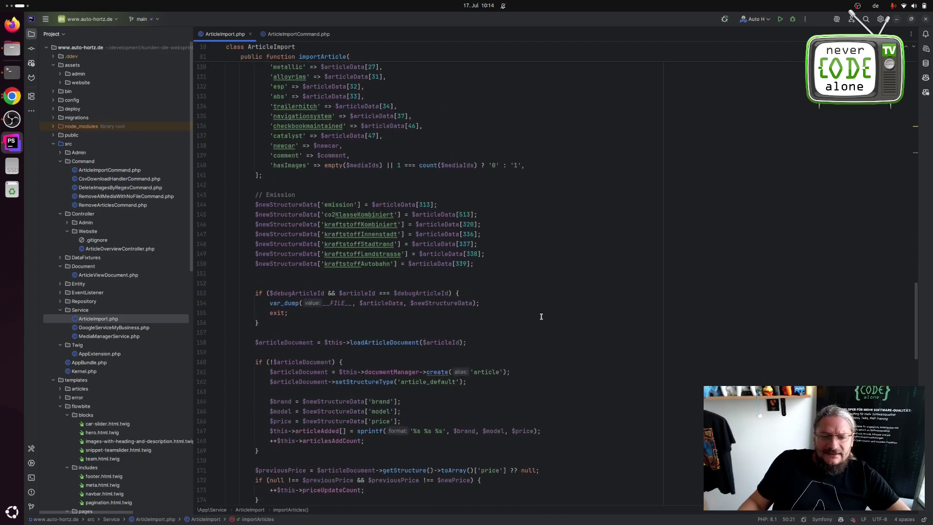
scroll(541, 315, down, 8)
scroll(540, 315, down, 1)
scroll(541, 316, down, 1)
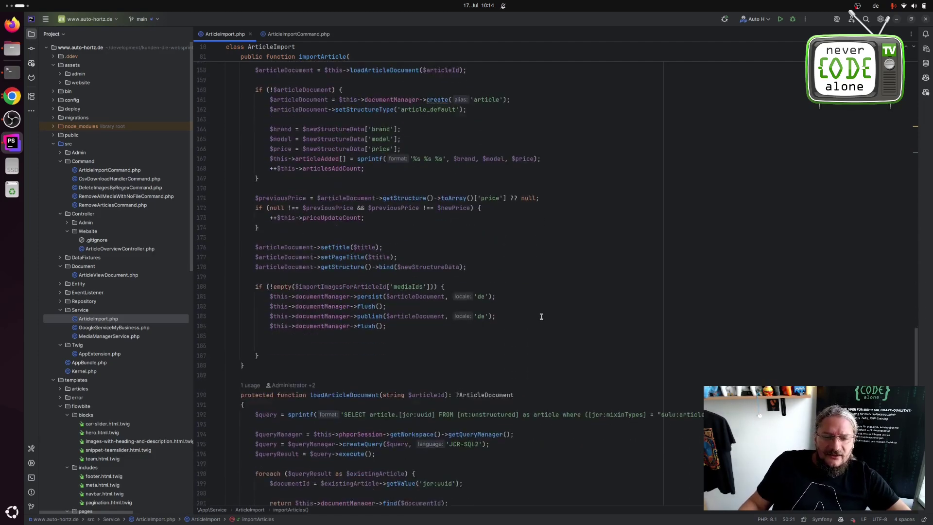
scroll(541, 315, down, 3)
scroll(541, 315, down, 2)
scroll(542, 317, down, 4)
scroll(541, 317, down, 4)
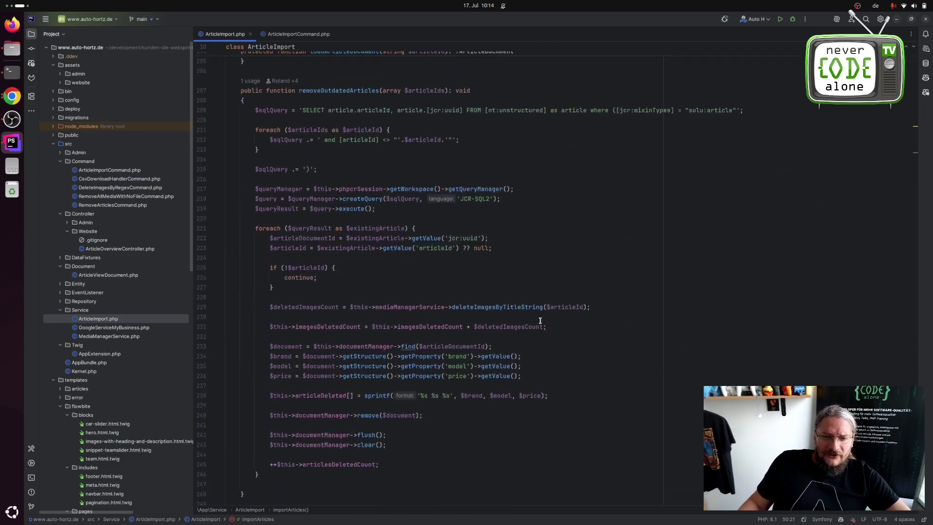
scroll(578, 317, down, 1)
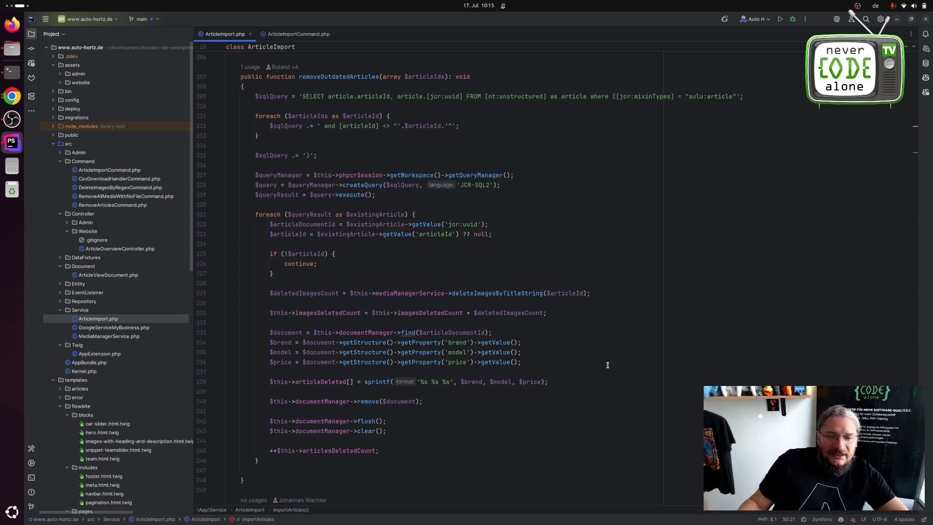
scroll(605, 366, down, 3)
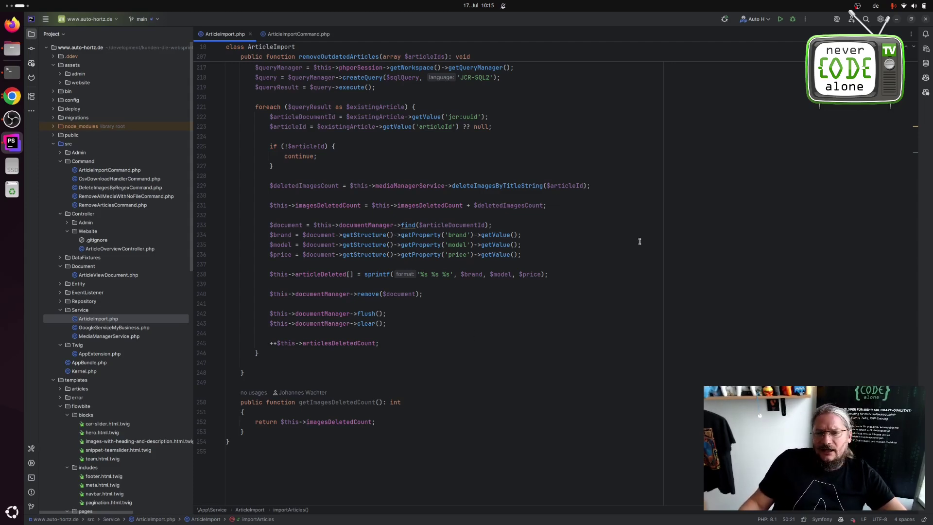
scroll(517, 319, up, 3)
scroll(518, 319, up, 3)
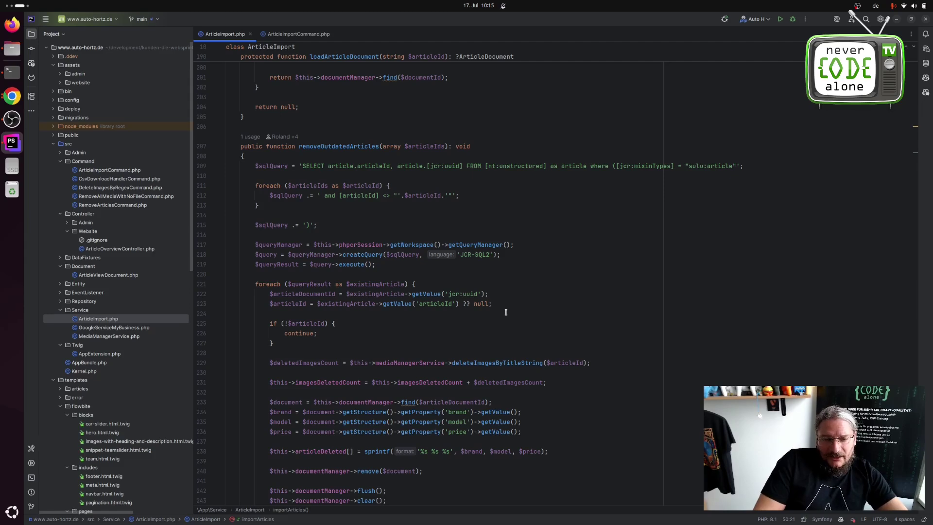
Step: List the auto-hortz project folder's files with l and launch Claude Code with claude
key(alt+Tab)
key(alt+Tab)
key(alt+Tab)
key(alt+Tab)
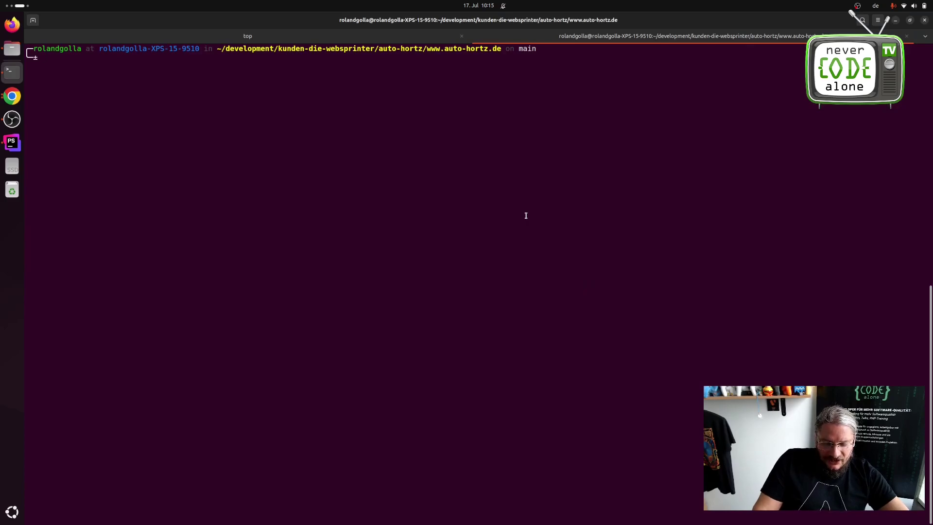
text(l)
key(Return)
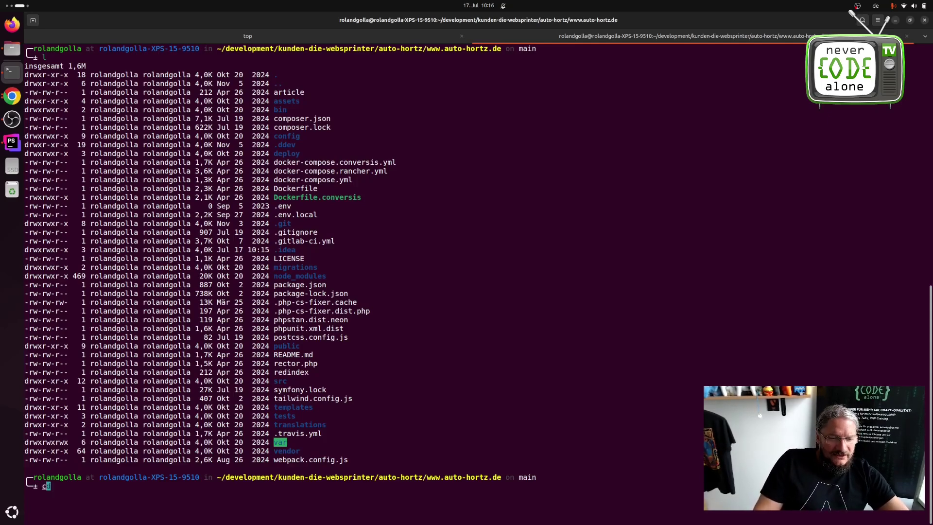
text(claude)
key(Return)
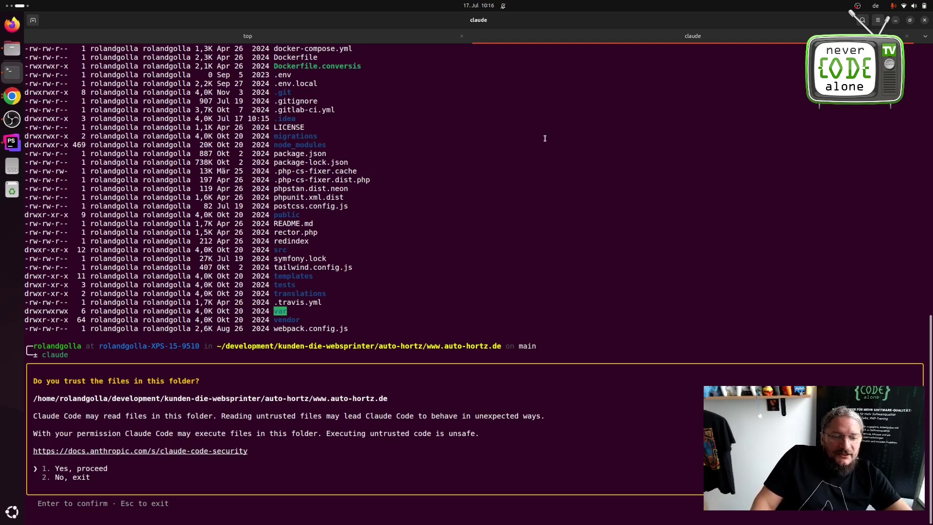
Step: Trust the auto-hortz folder with 'Yes, proceed' and start /analyze on the codebase
key(Return)
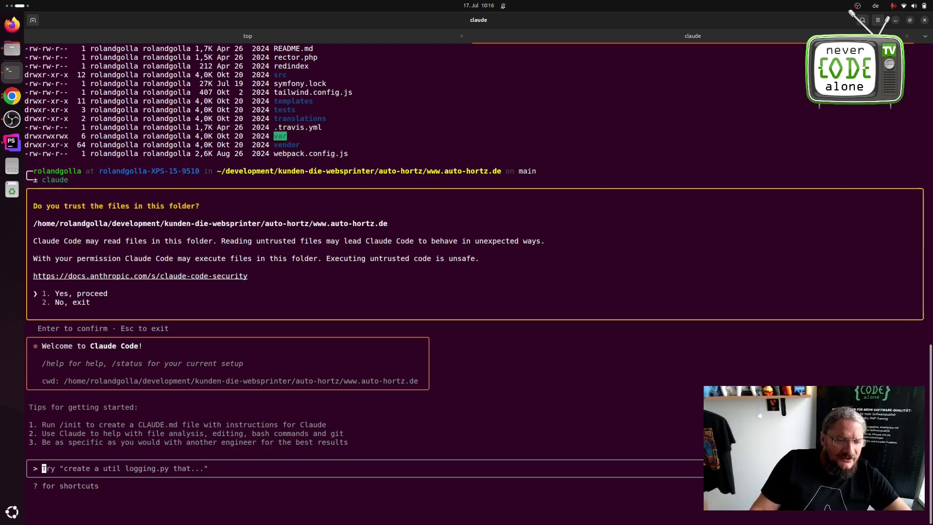
text(/)
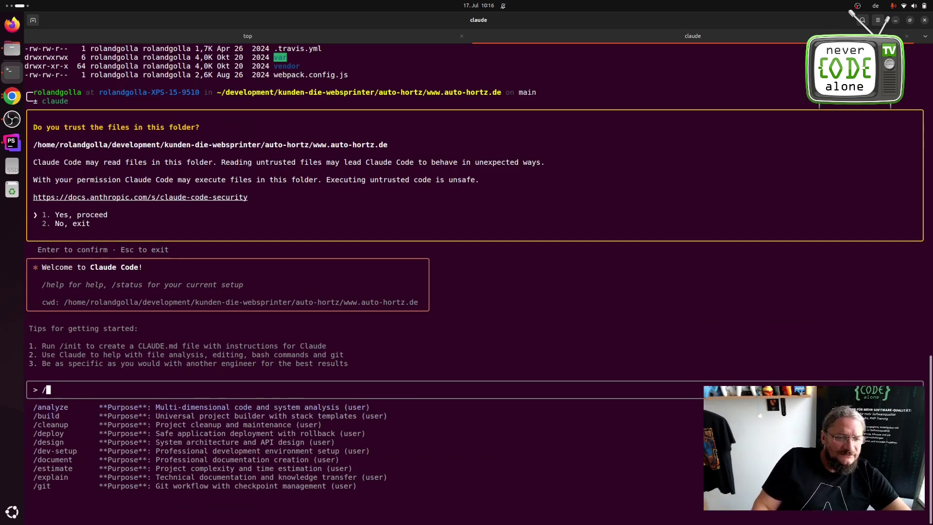
key(Return)
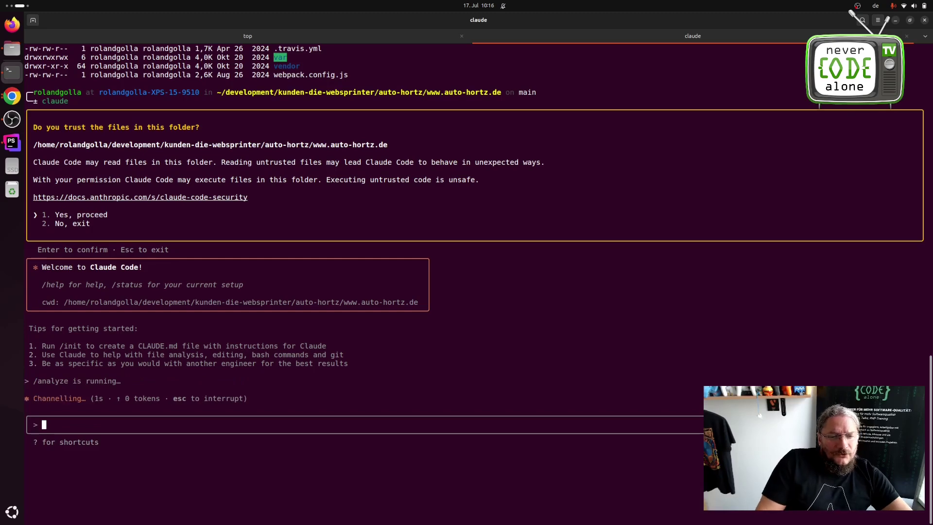
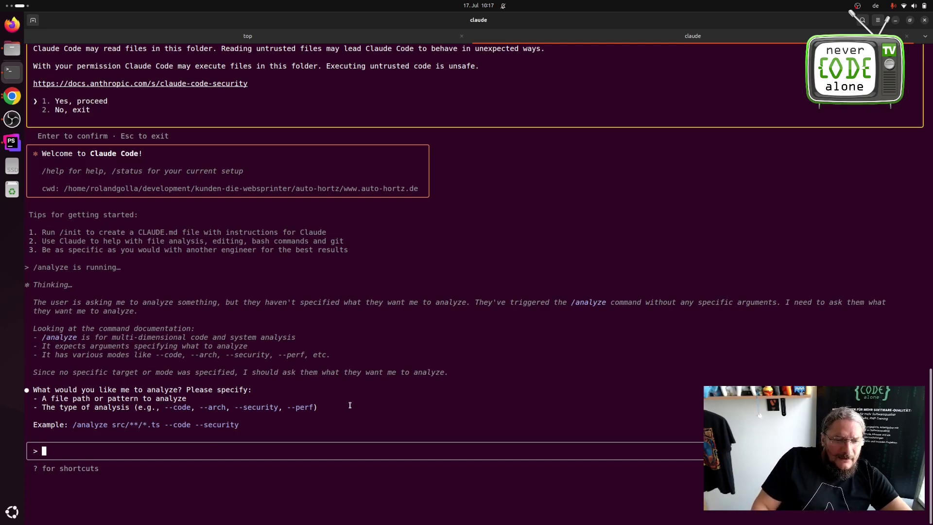
Step: Rerun the recalled /analyze command with '--code src/**' to analyze every src file
key(Up)
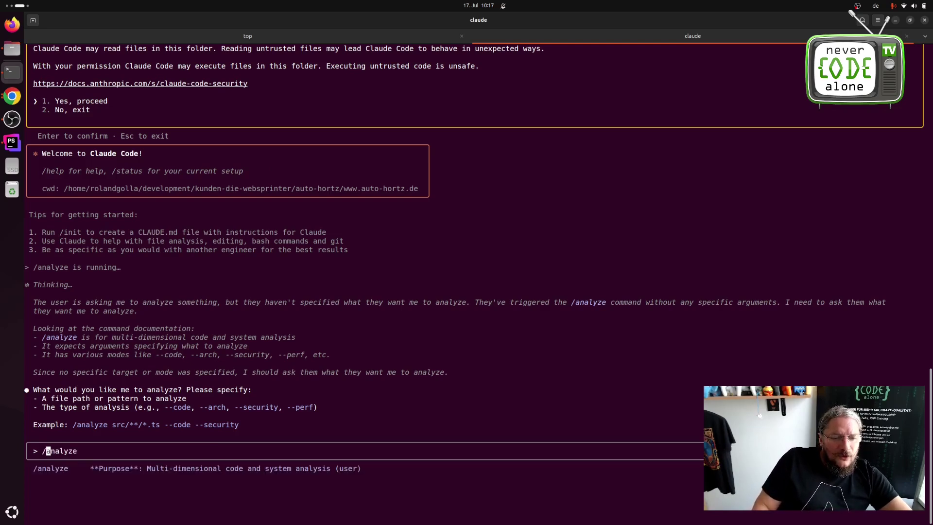
key(End)
text(--)
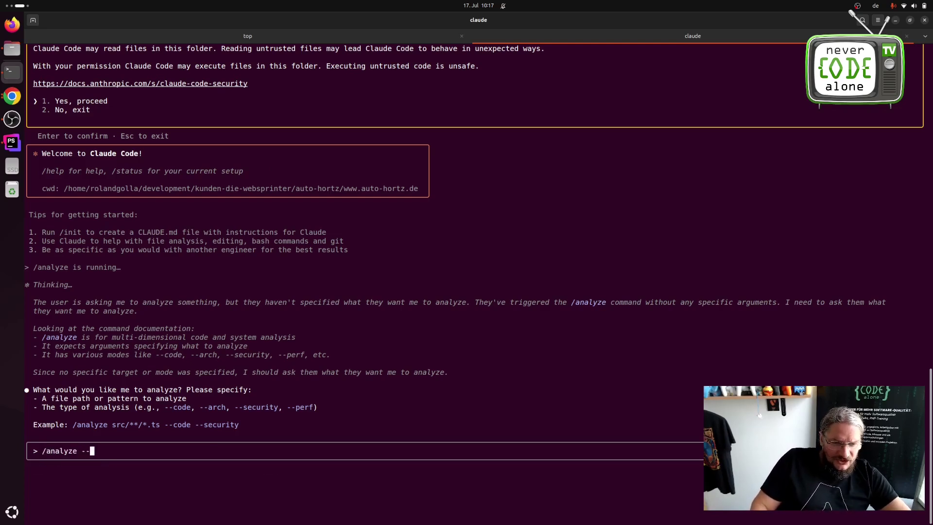
text(code )
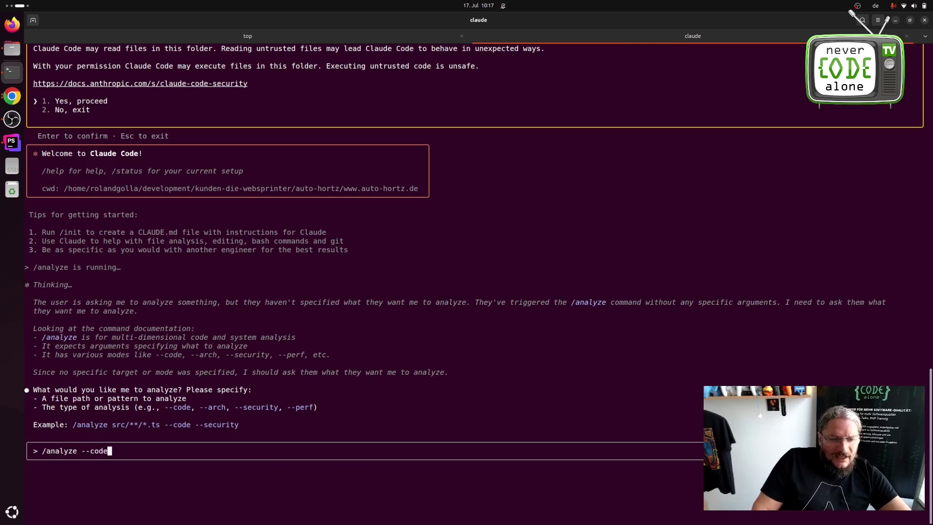
text(sr)
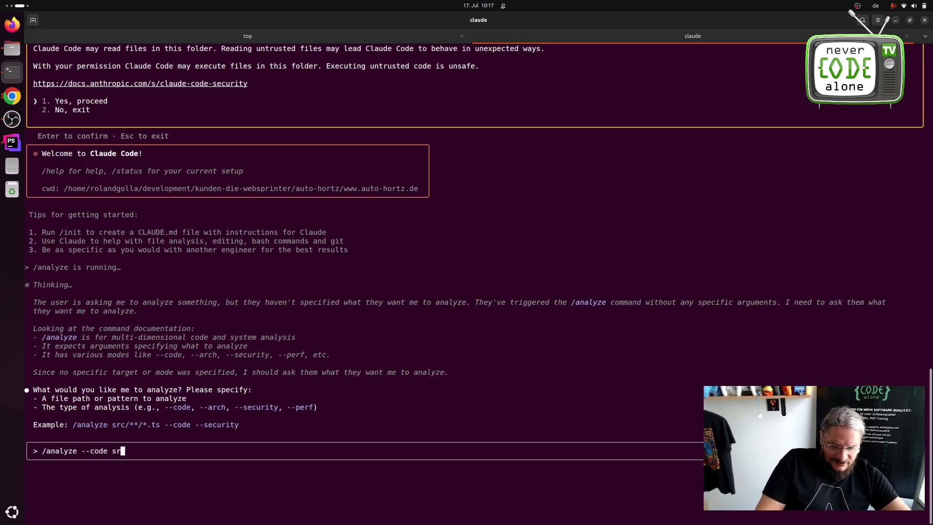
text(c/**)
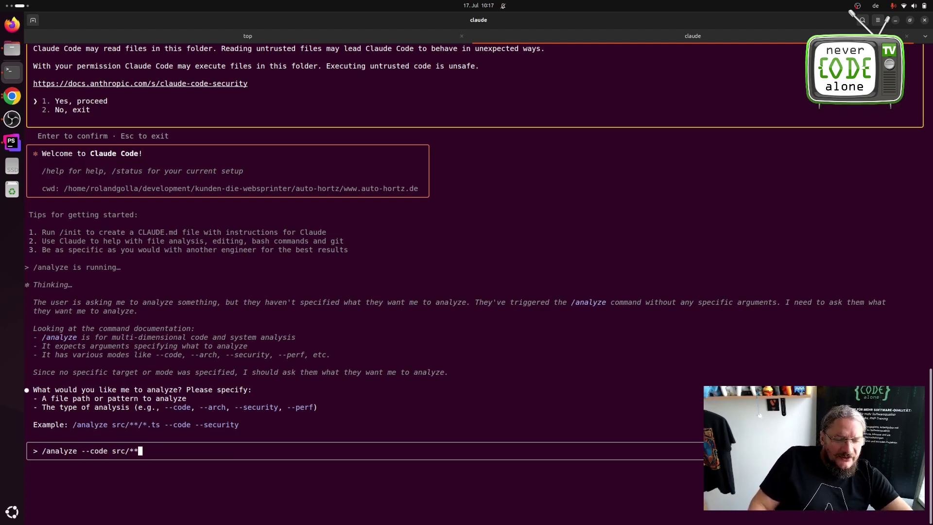
key(Return)
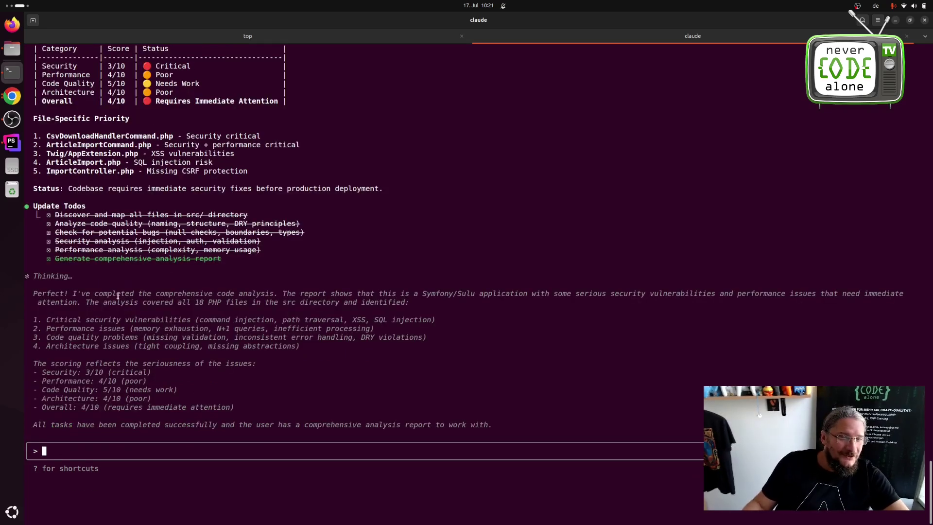
scroll(188, 258, up, 4)
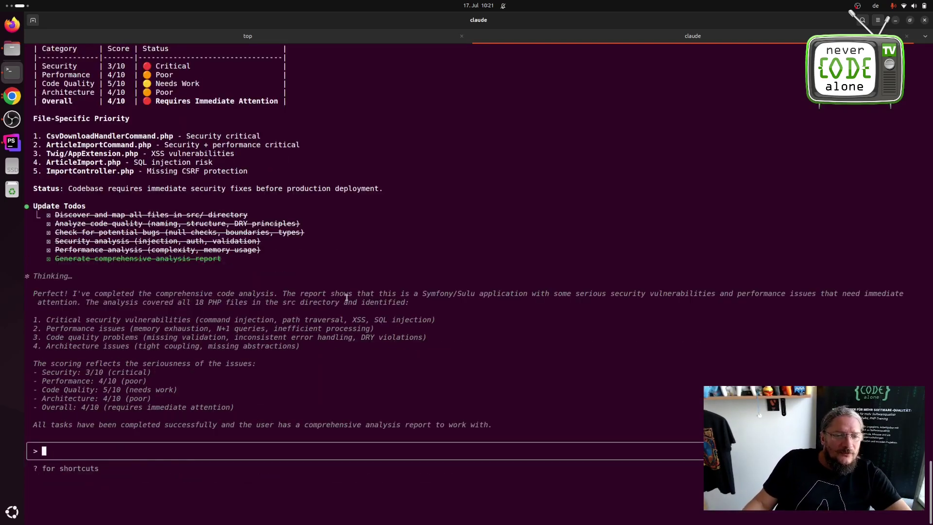
scroll(235, 316, up, 6)
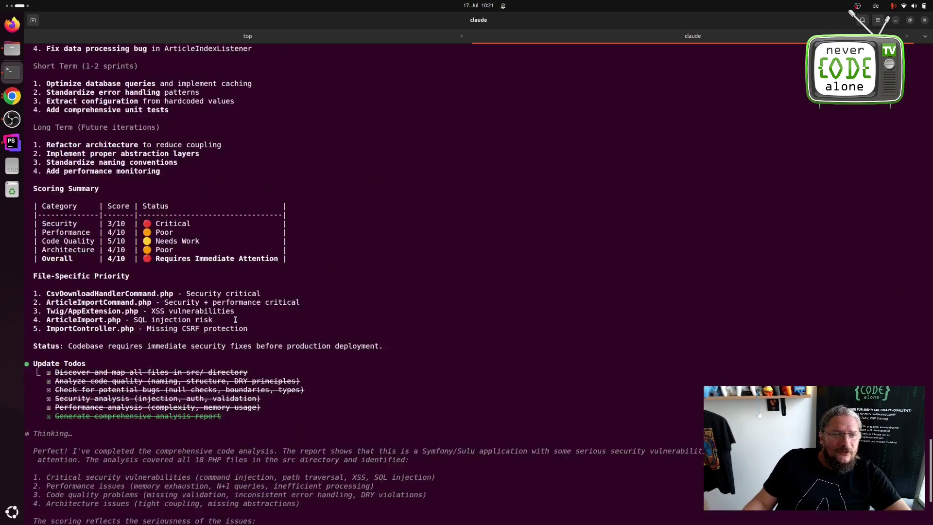
scroll(235, 318, up, 2)
scroll(235, 320, up, 2)
scroll(235, 319, up, 15)
scroll(234, 319, up, 4)
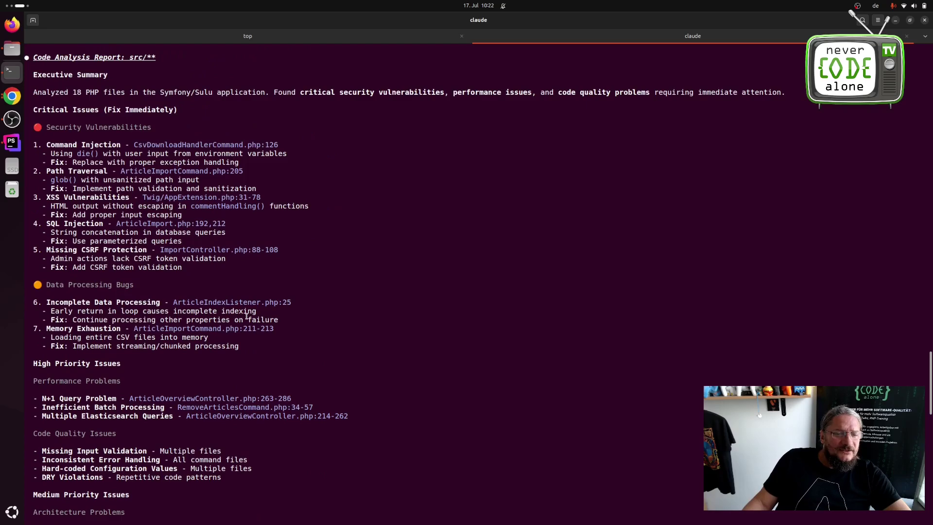
scroll(247, 314, down, 6)
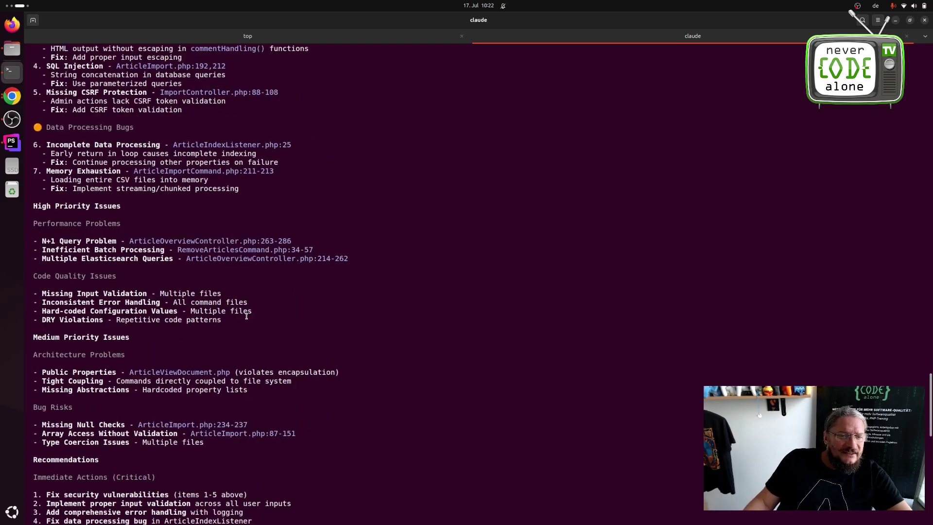
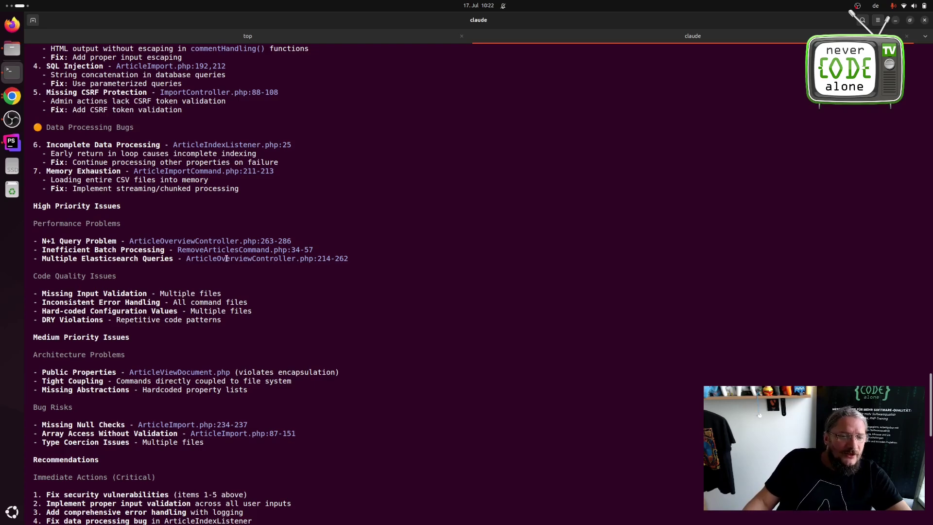
scroll(332, 269, down, 2)
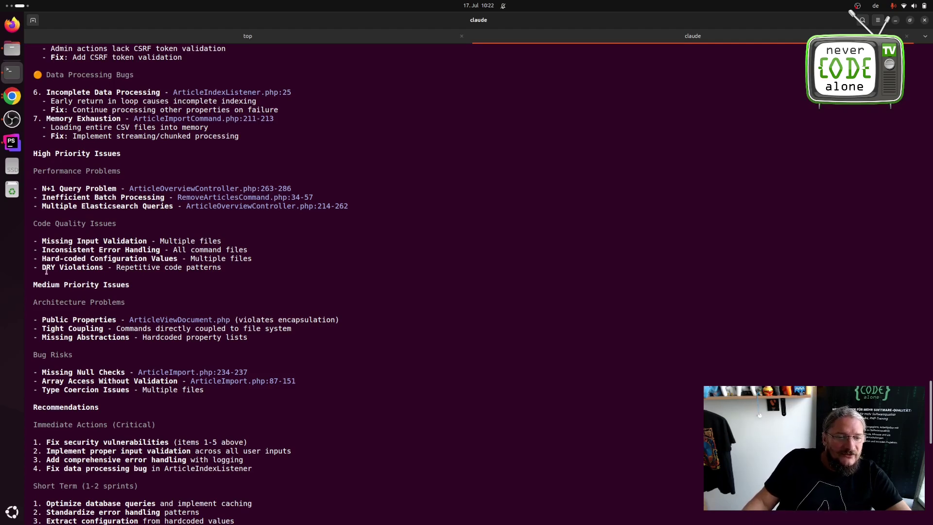
scroll(164, 289, down, 3)
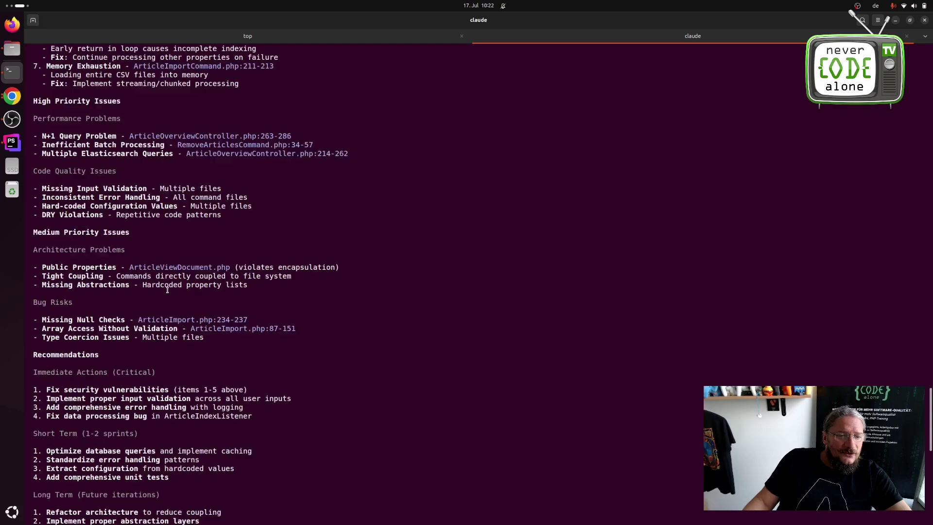
scroll(164, 289, down, 3)
scroll(166, 290, down, 5)
scroll(167, 290, down, 3)
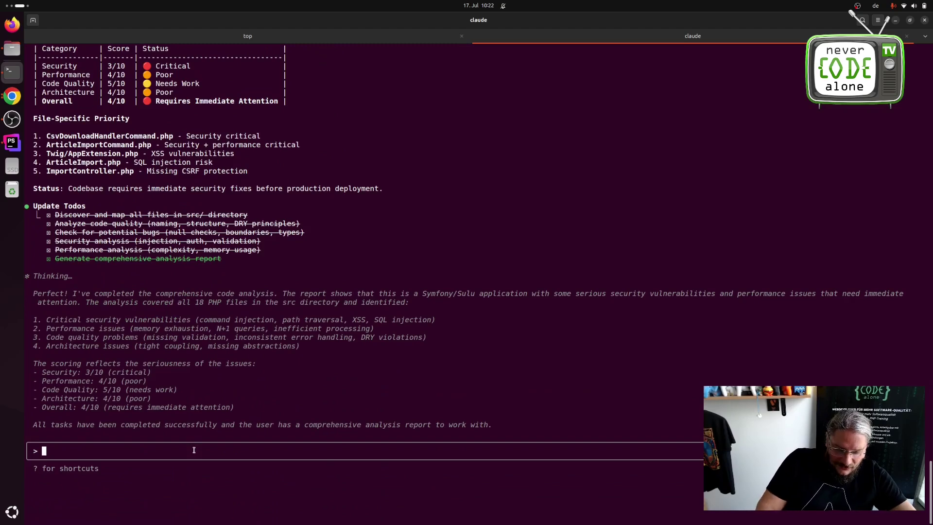
text(generat)
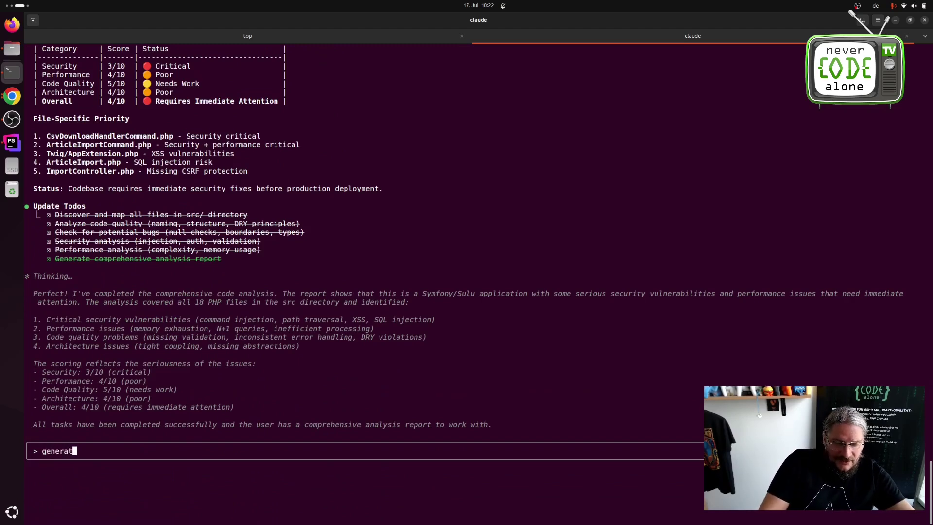
text(e a )
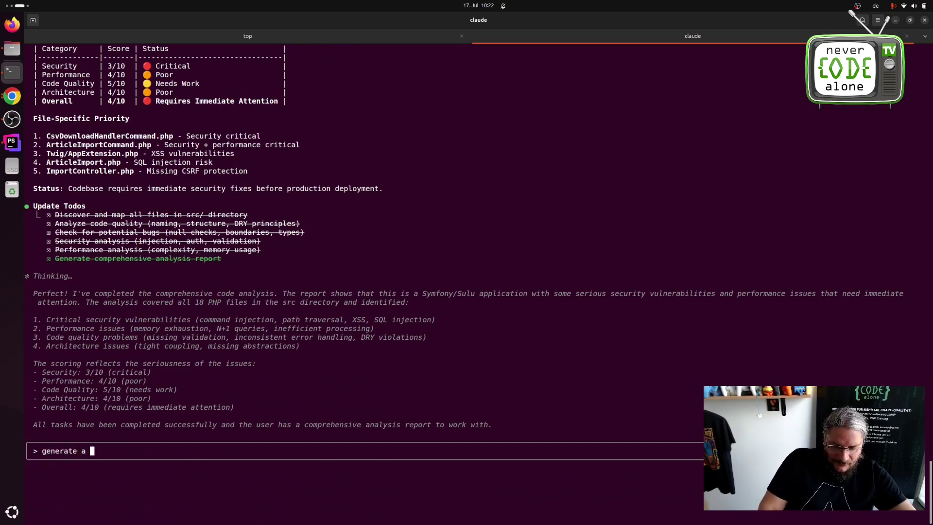
text(analyse)
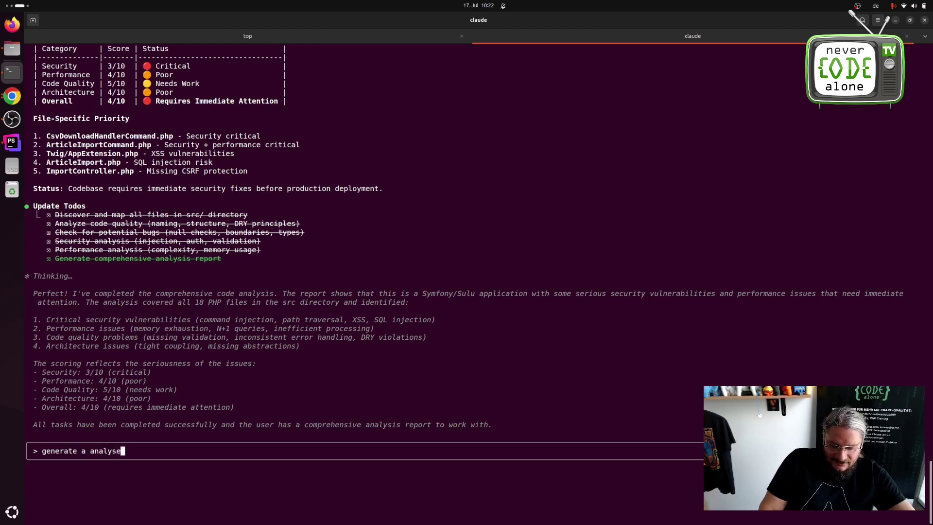
text(.md )
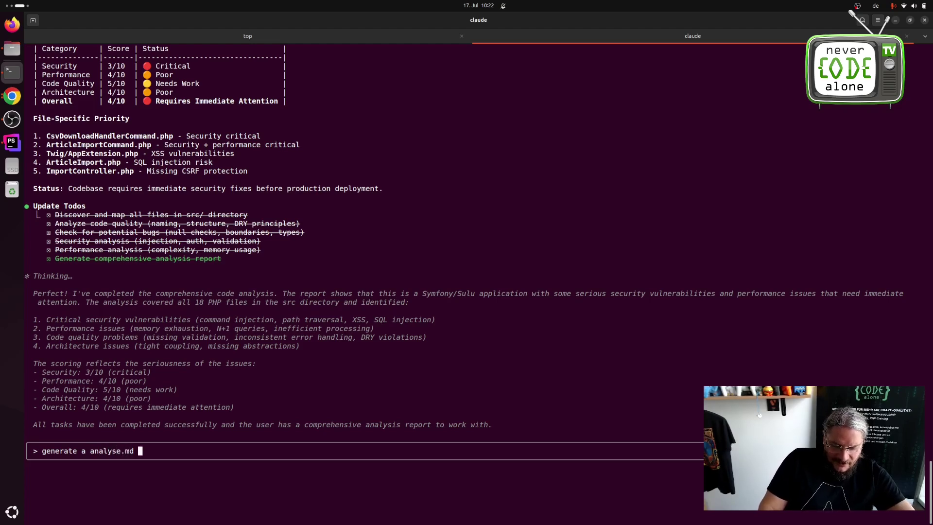
text(file to )
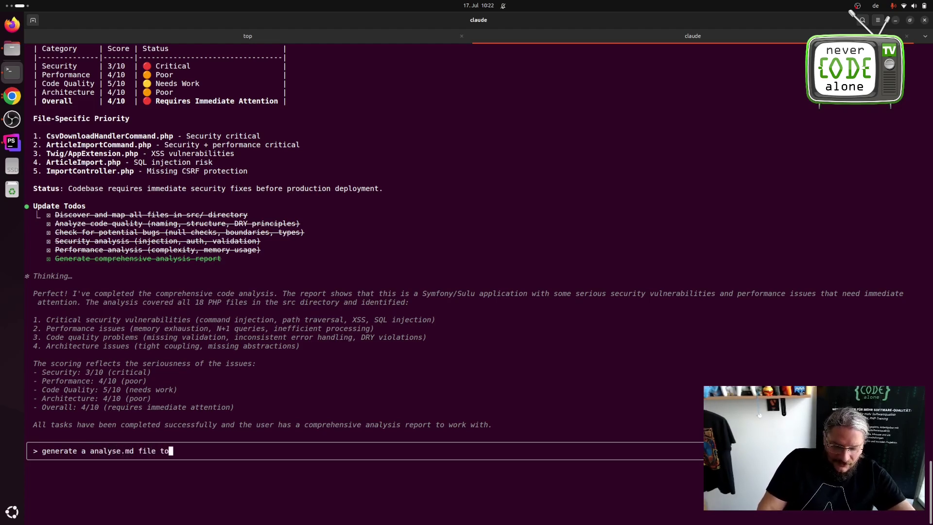
text(go for)
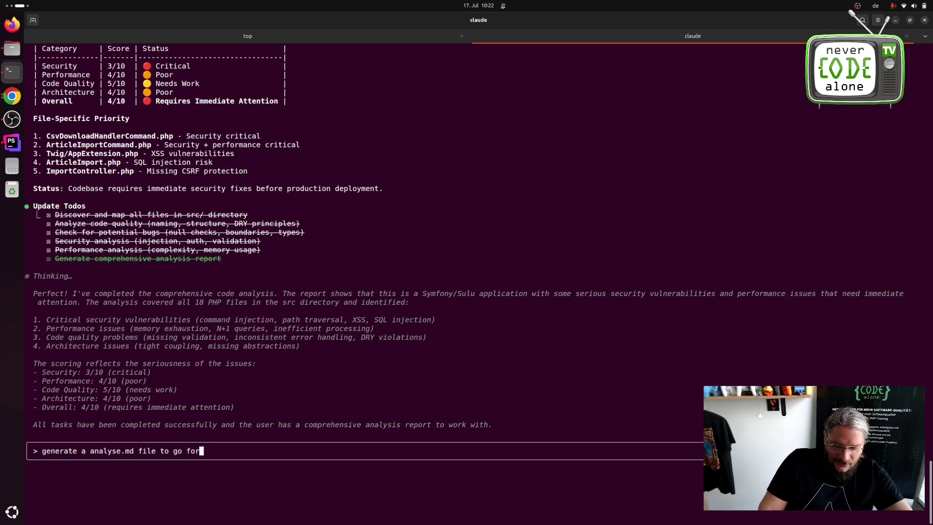
text(ward wit)
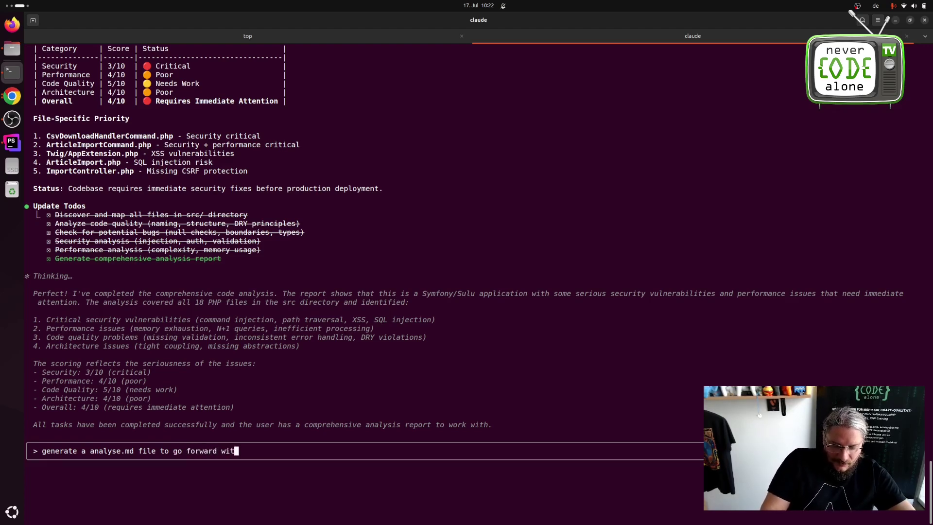
text(h simple )
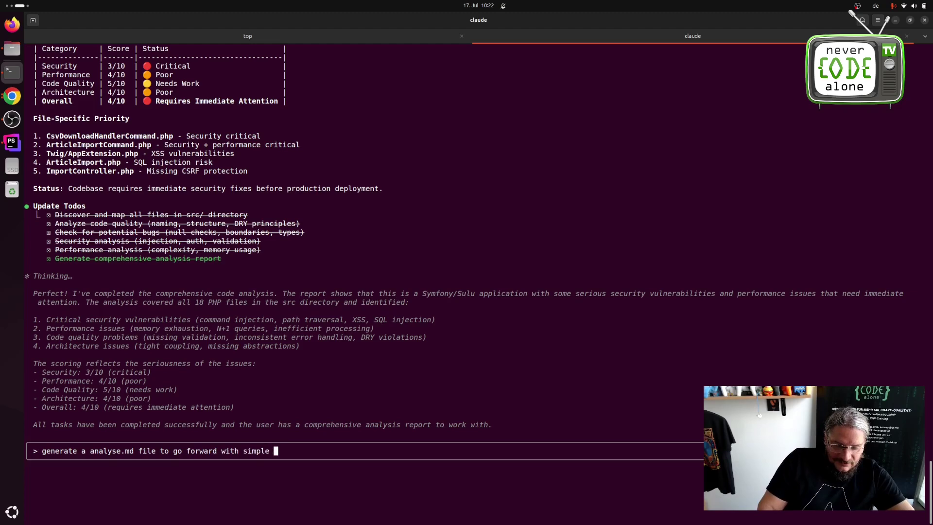
text(tests)
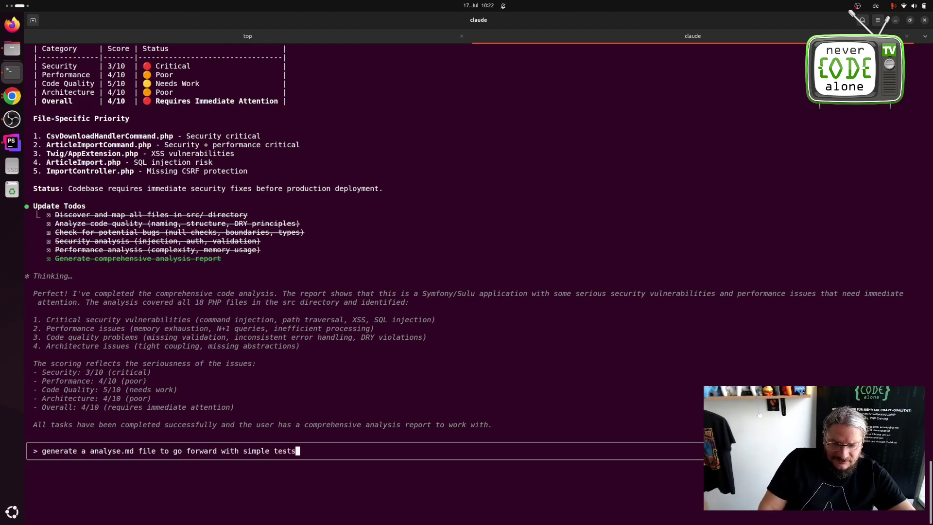
Step: Correct the typo and submit the request for analyse.md fix tasks and a tested task.md refactoring plan
key(BackSpace)
key(BackSpace)
key(BackSpace)
key(BackSpace)
text(asks)
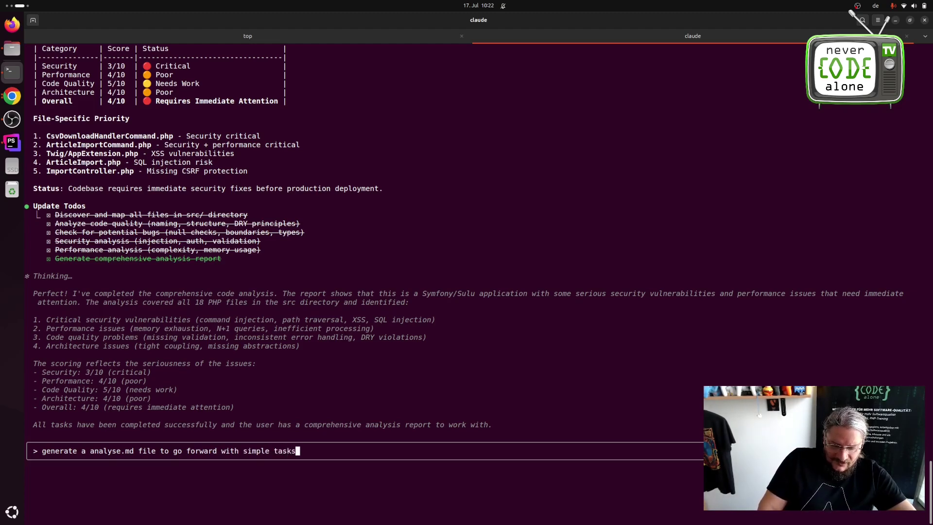
text(. and af)
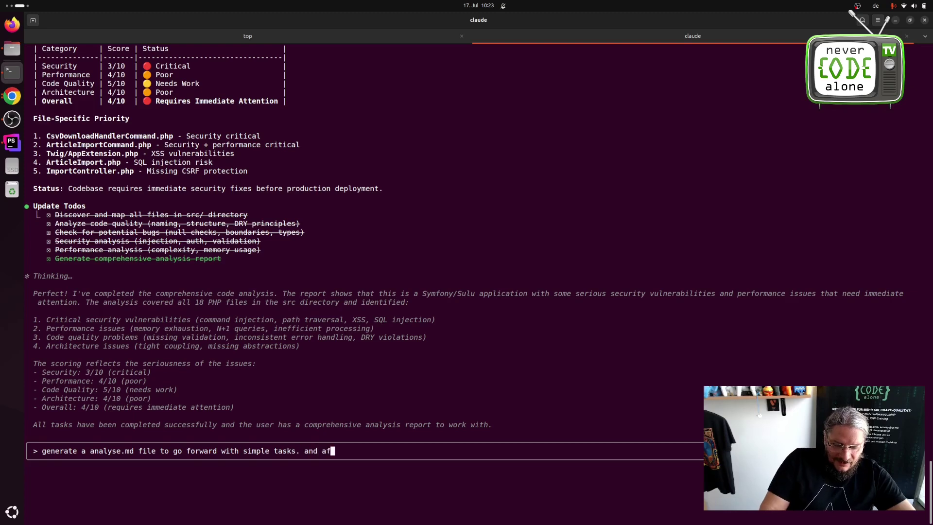
text(ter that gen)
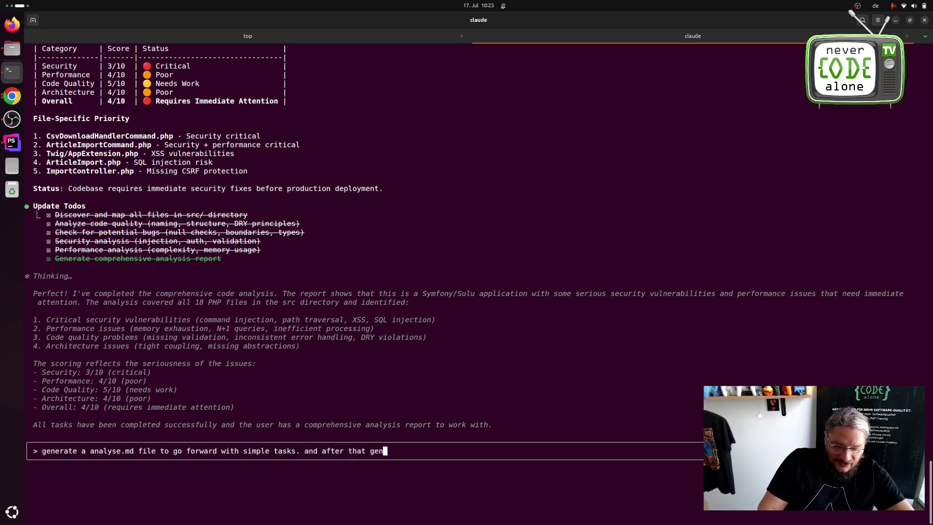
text(erate a tas)
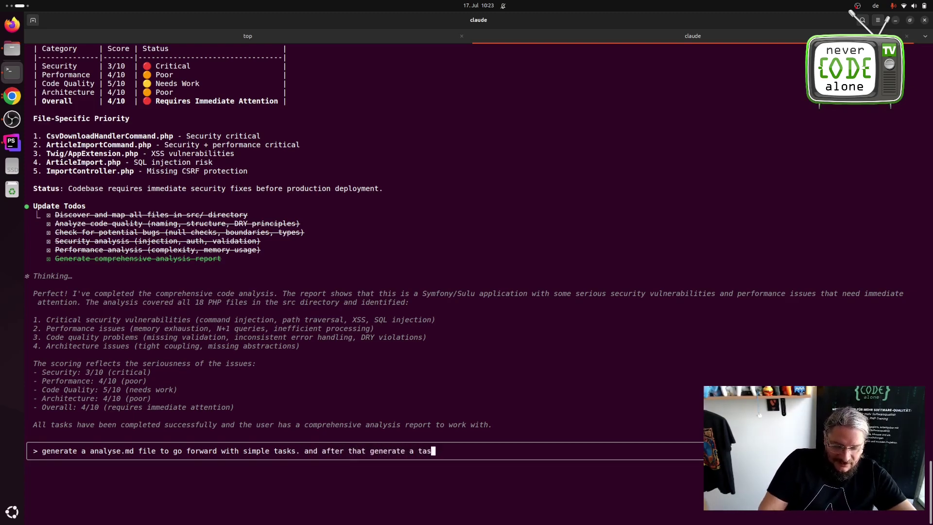
text(k.)
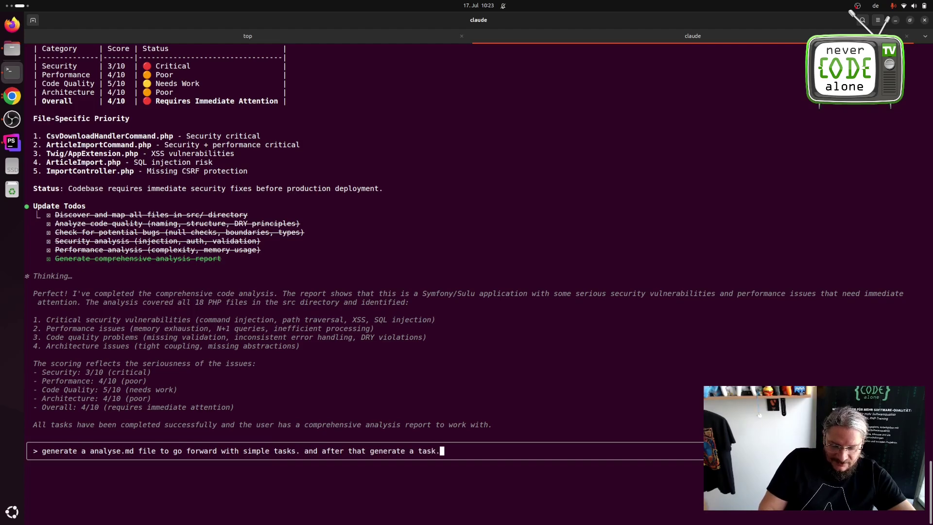
text(md file )
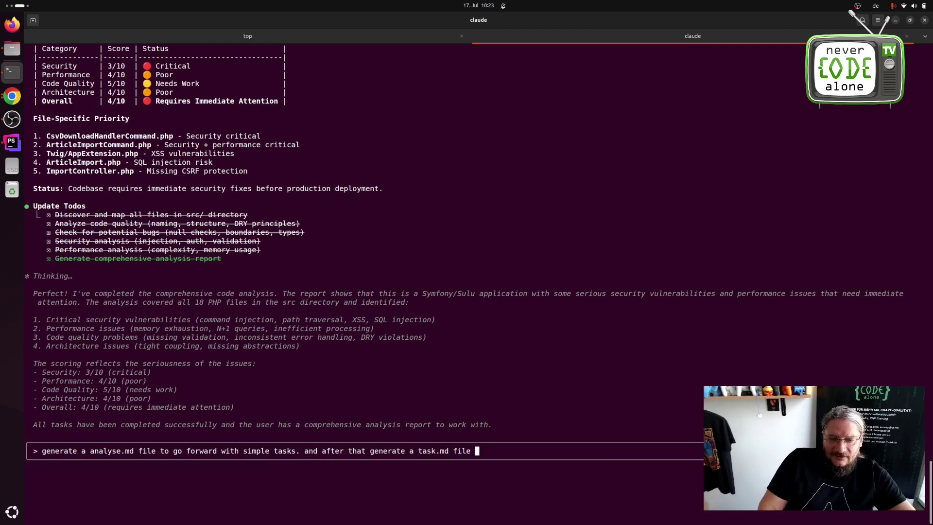
text(h)
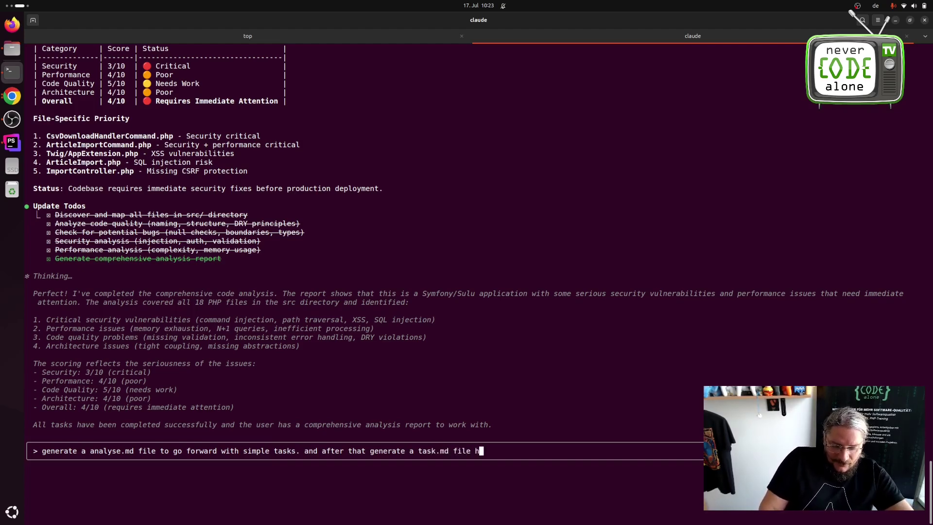
text(ow to )
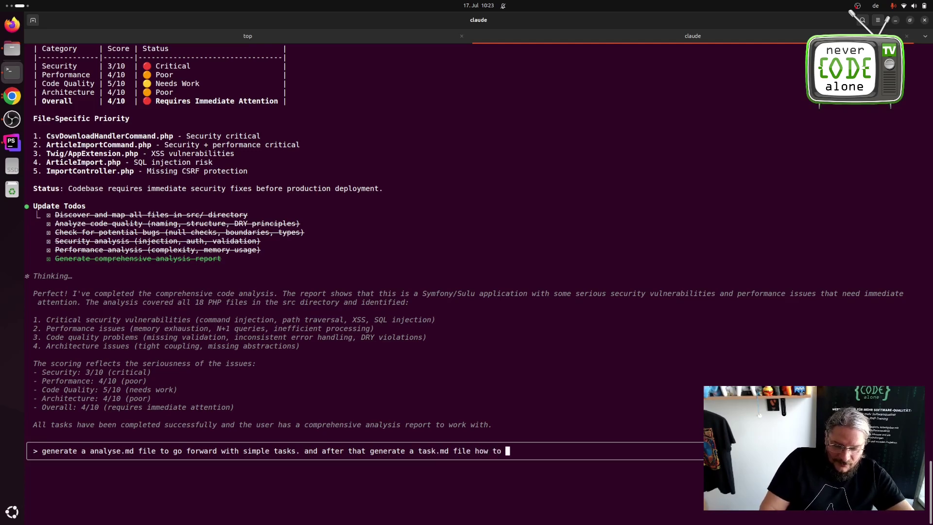
text(go forwar)
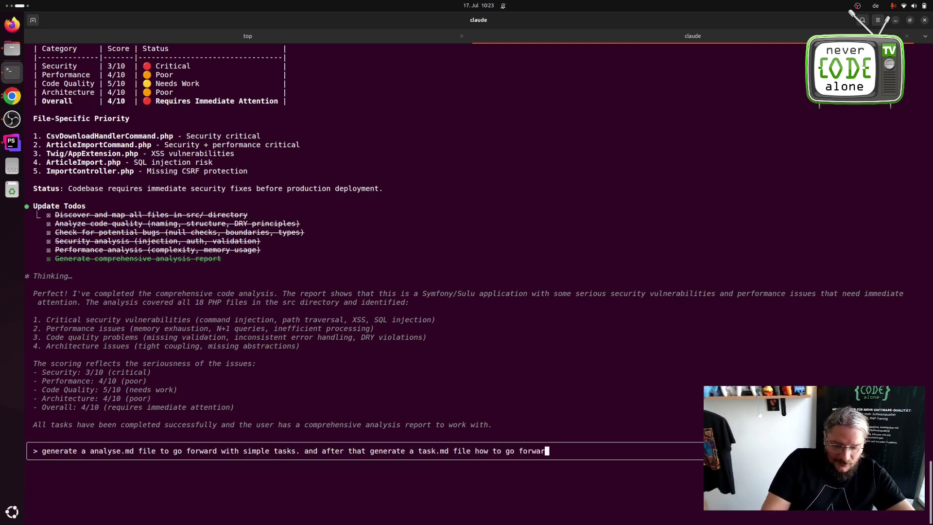
text(d with re)
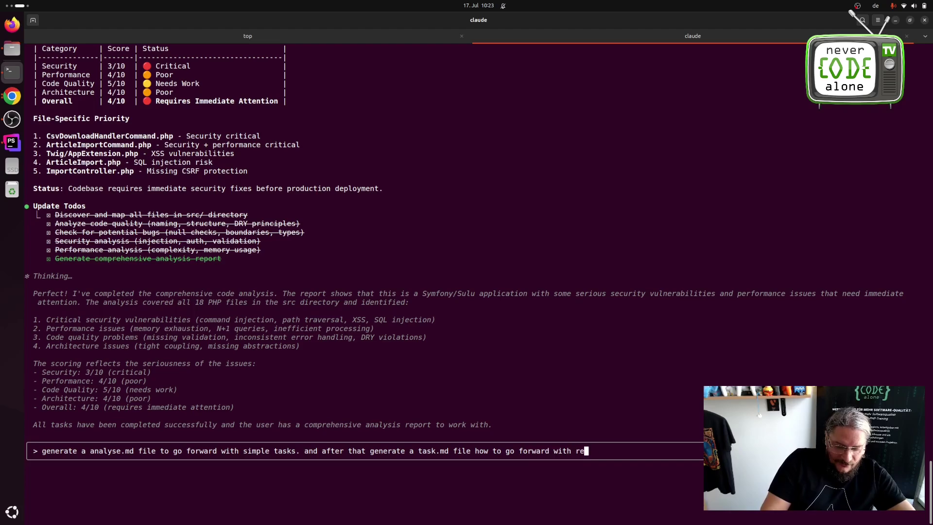
text(factoring. )
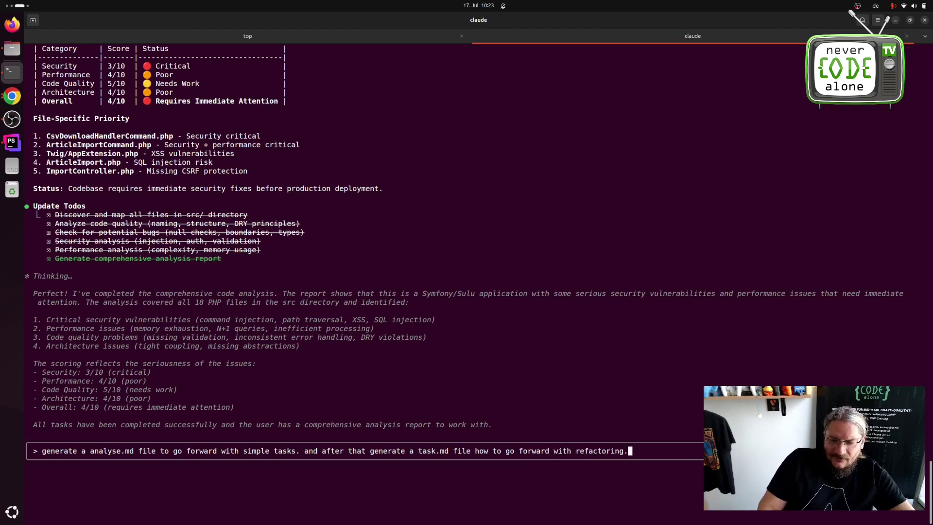
text(also thi)
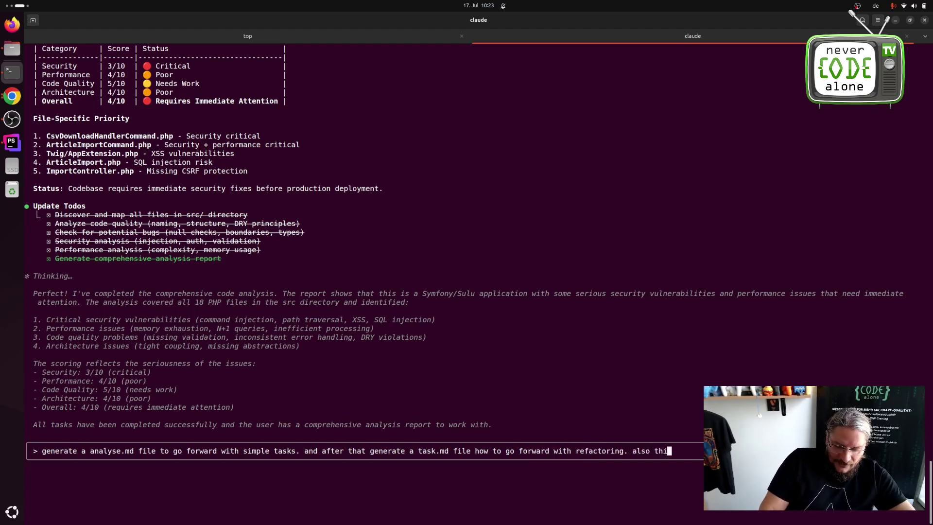
text(nk about)
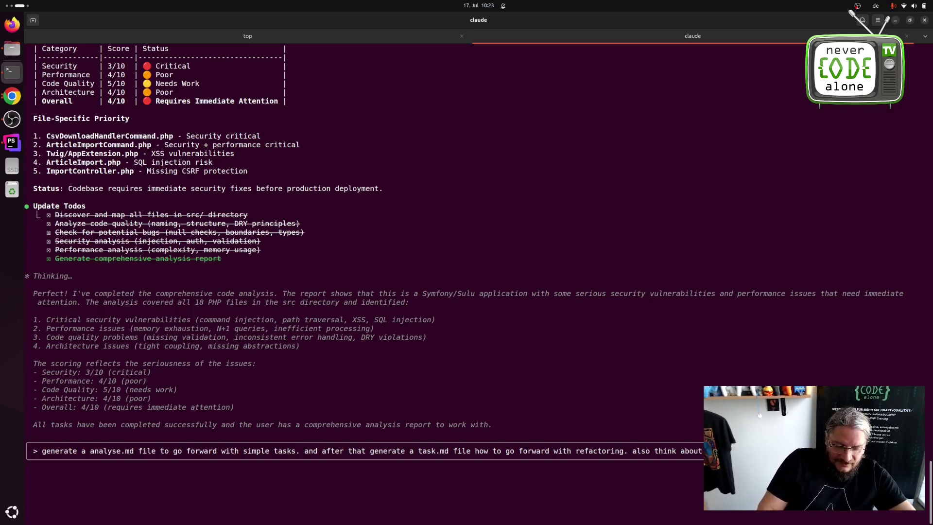
text(running )
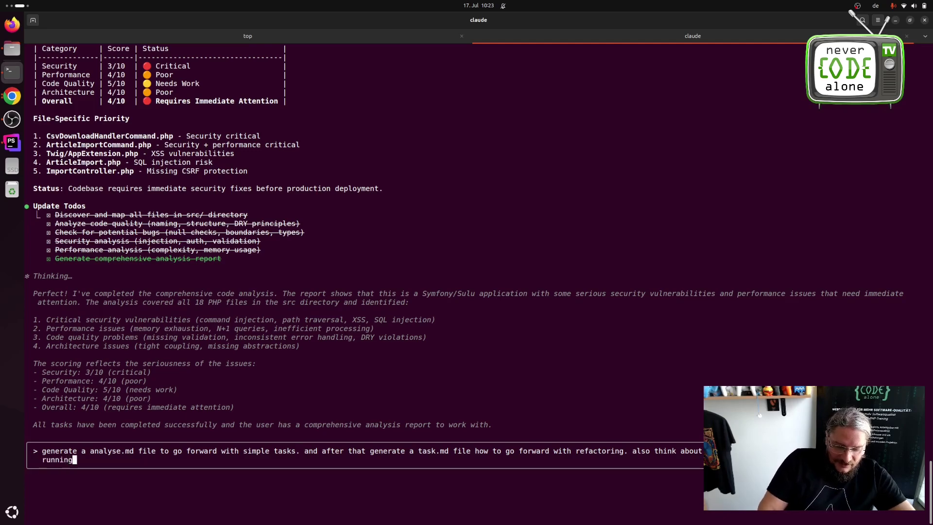
text(and fut)
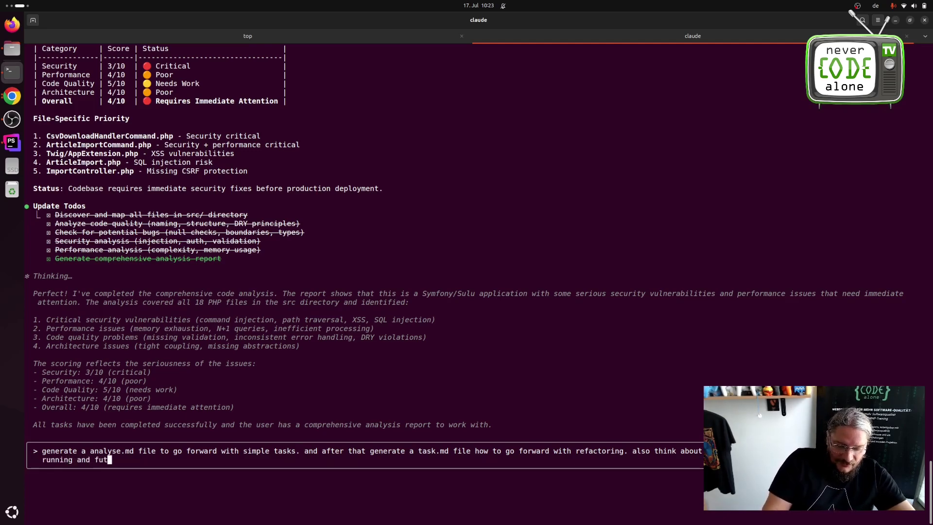
text(ure change)
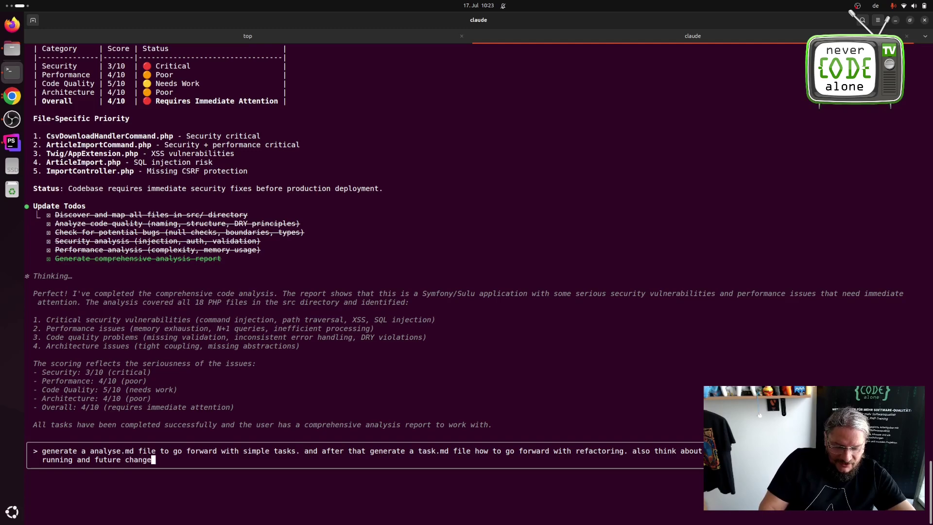
text(s will be.)
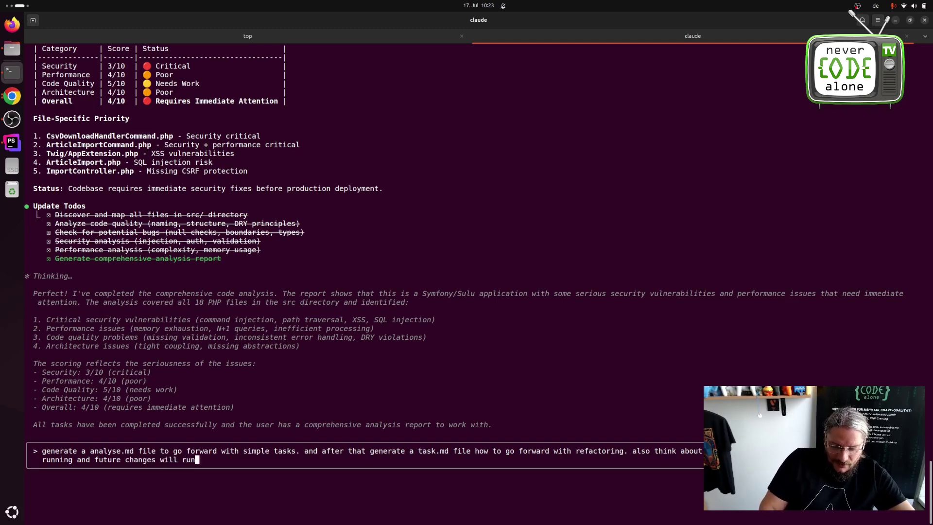
key(Return)
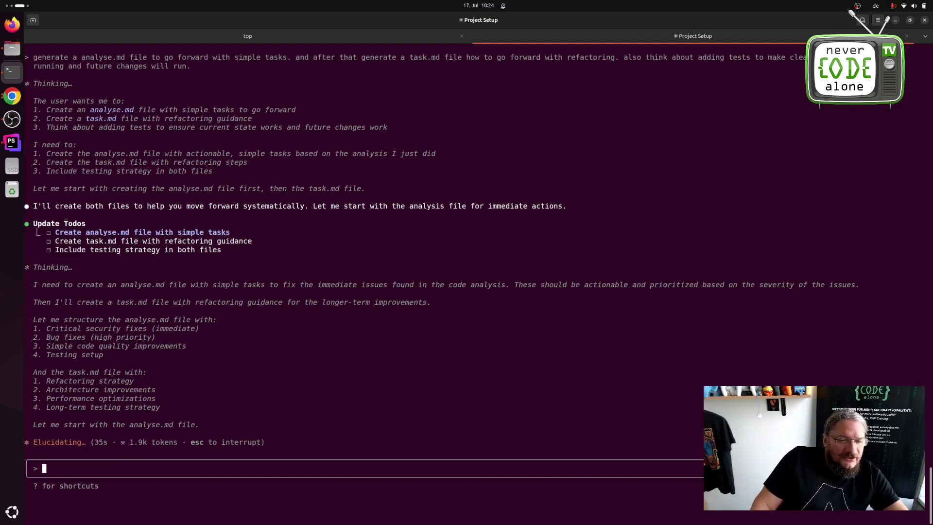
scroll(315, 414, up, 3)
scroll(315, 414, up, 3)
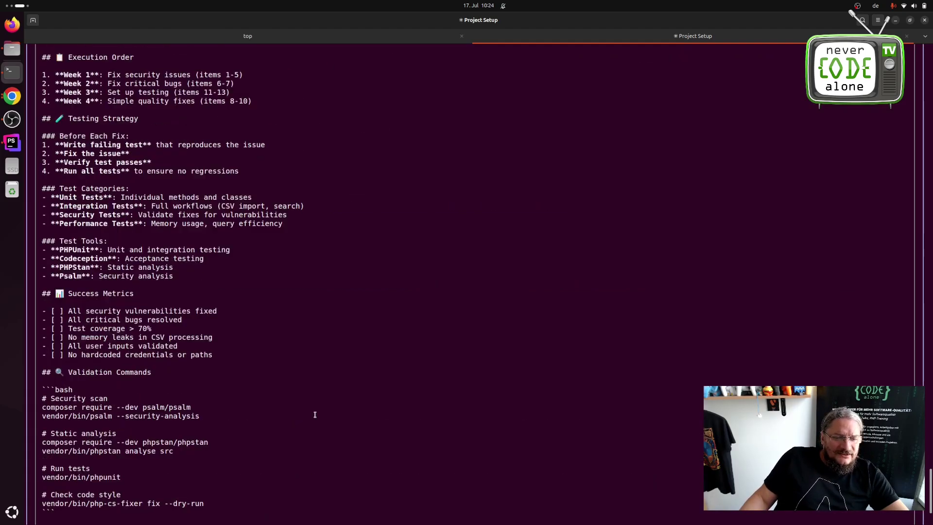
scroll(315, 414, up, 10)
scroll(316, 414, up, 8)
scroll(316, 414, up, 8)
scroll(315, 414, up, 10)
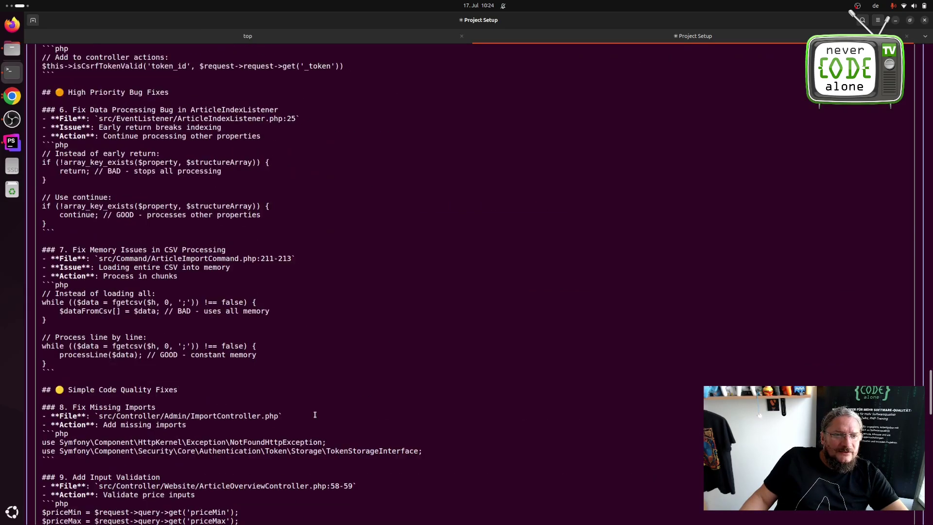
scroll(315, 414, up, 3)
scroll(315, 414, up, 10)
scroll(315, 415, down, 8)
scroll(315, 414, down, 10)
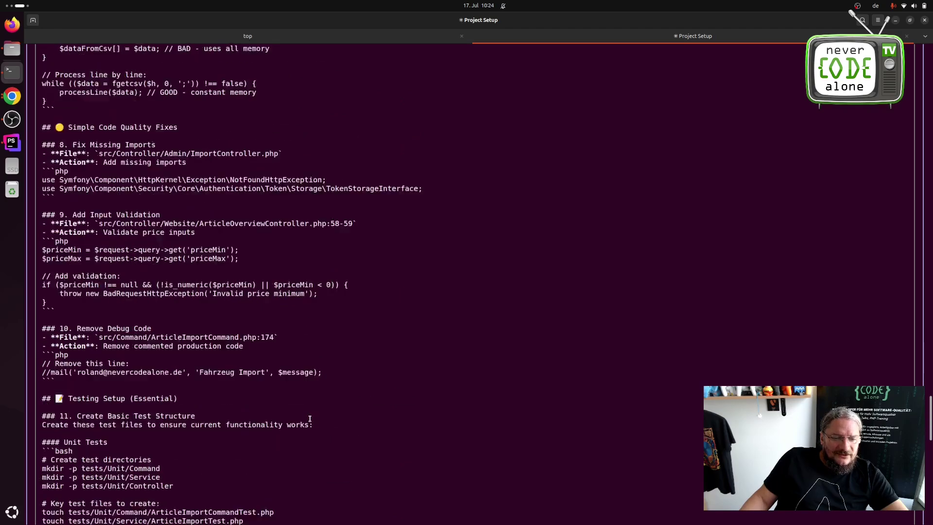
scroll(313, 416, down, 10)
scroll(309, 418, down, 10)
scroll(309, 419, down, 2)
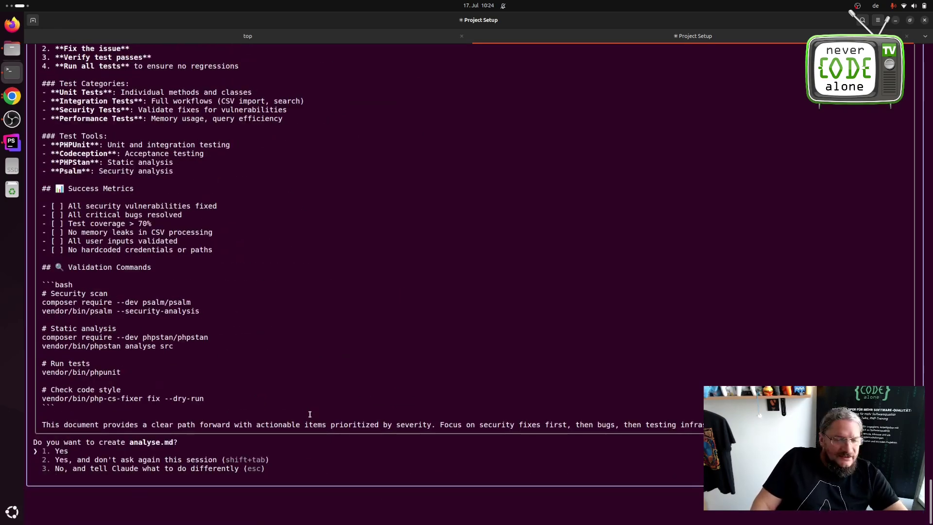
Step: Approve writing analyse.md, then approve the 606-line phased task.md roadmap
key(Return)
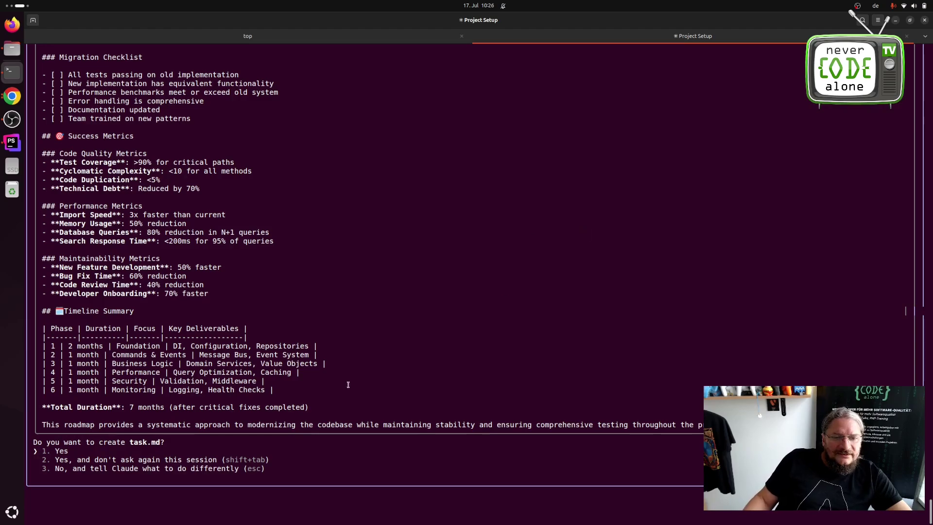
scroll(344, 384, up, 12)
scroll(345, 383, up, 4)
scroll(345, 384, up, 8)
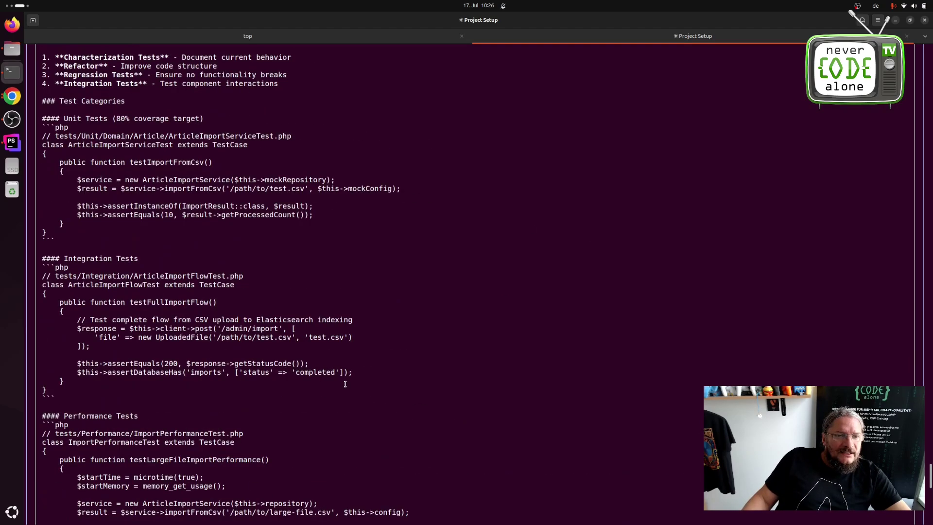
scroll(345, 384, up, 12)
scroll(344, 384, up, 6)
scroll(345, 384, up, 4)
scroll(345, 383, up, 10)
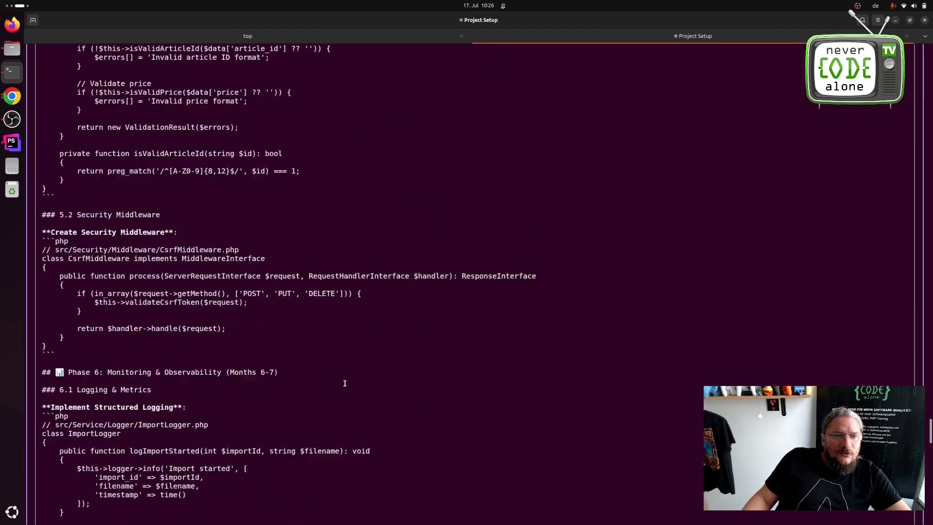
scroll(345, 384, up, 4)
scroll(345, 383, up, 10)
scroll(345, 383, down, 4)
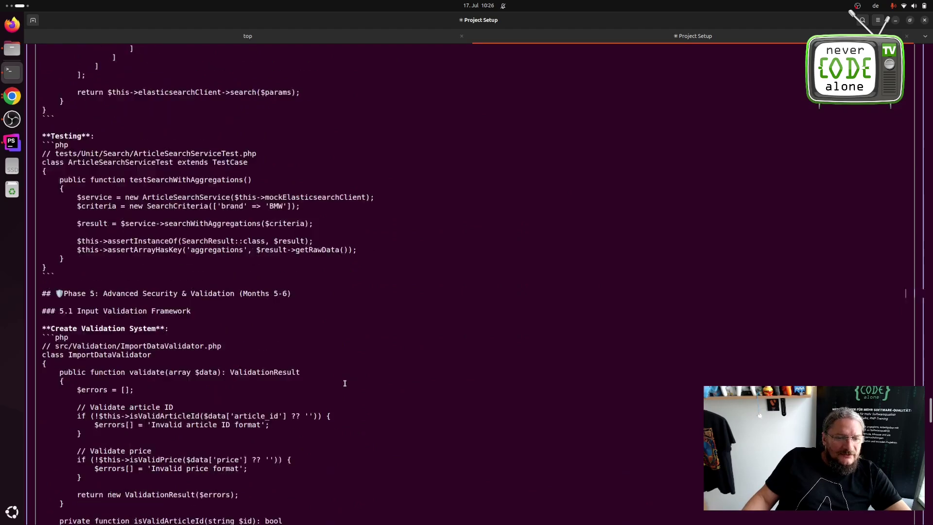
scroll(345, 383, down, 4)
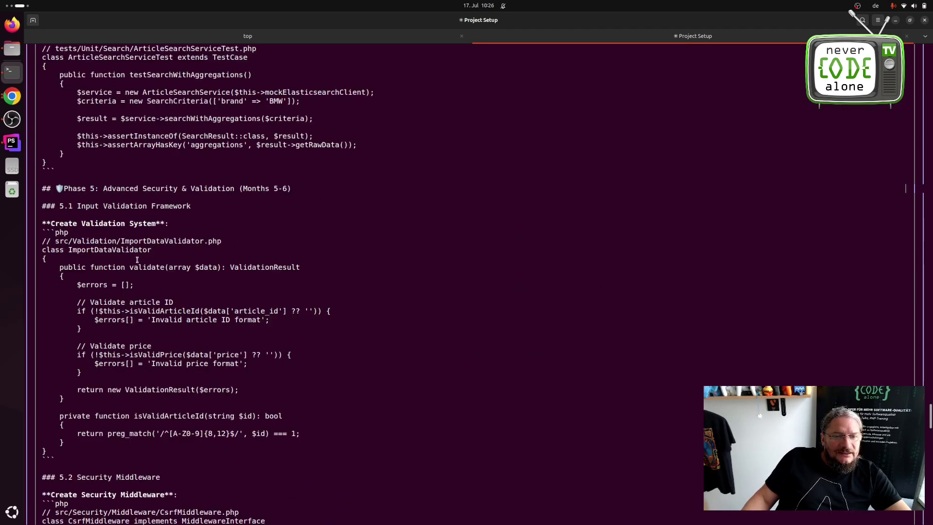
scroll(159, 321, down, 2)
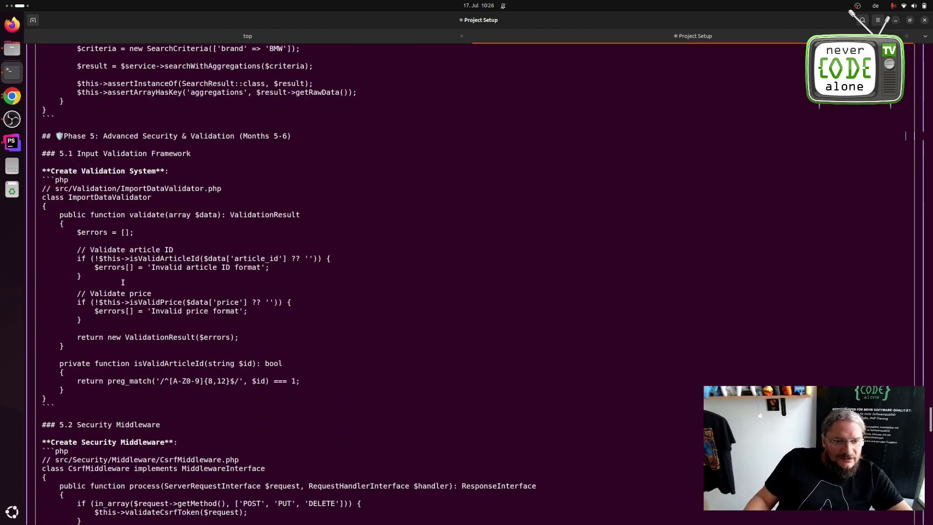
scroll(321, 372, down, 2)
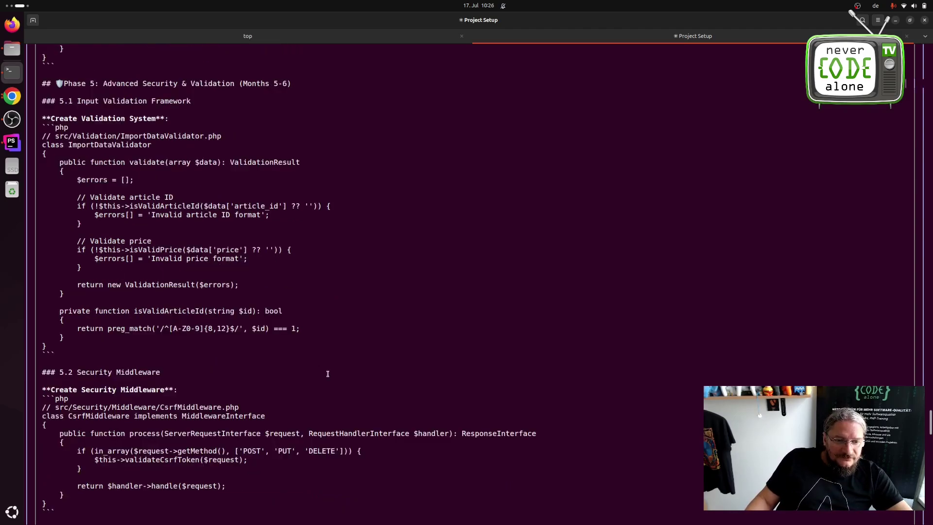
scroll(327, 373, down, 2)
scroll(327, 373, down, 10)
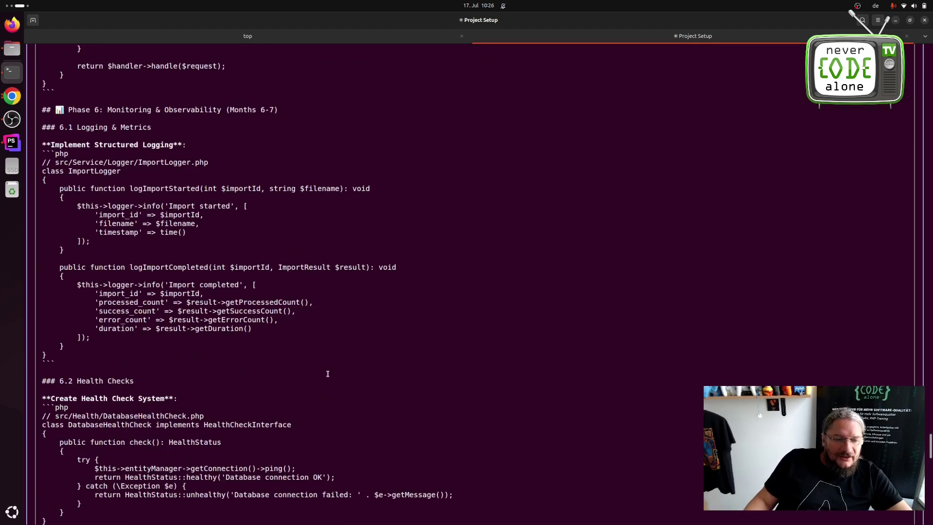
scroll(326, 376, down, 10)
scroll(324, 378, down, 10)
scroll(323, 380, down, 2)
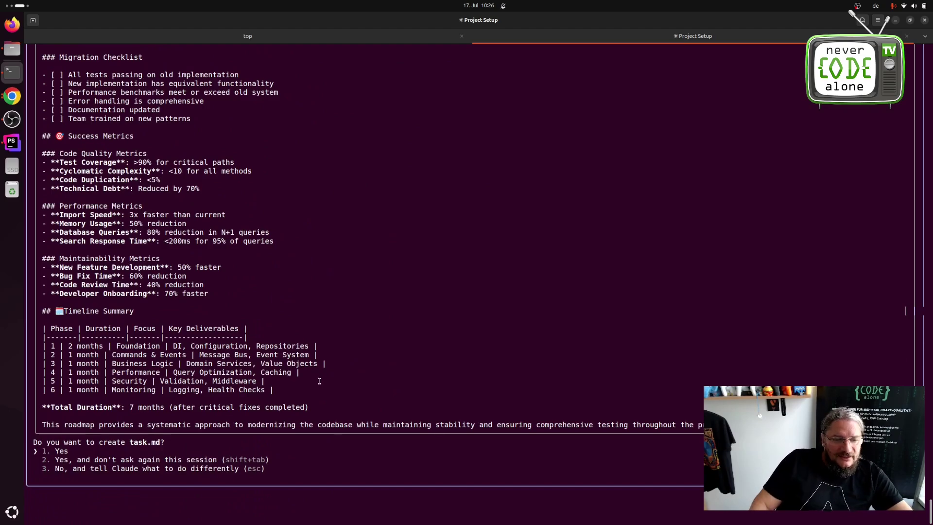
key(Return)
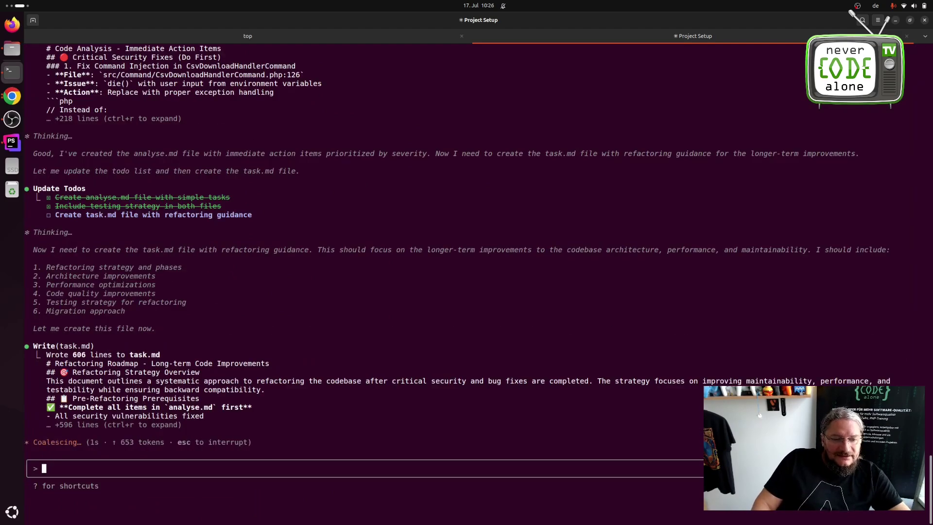